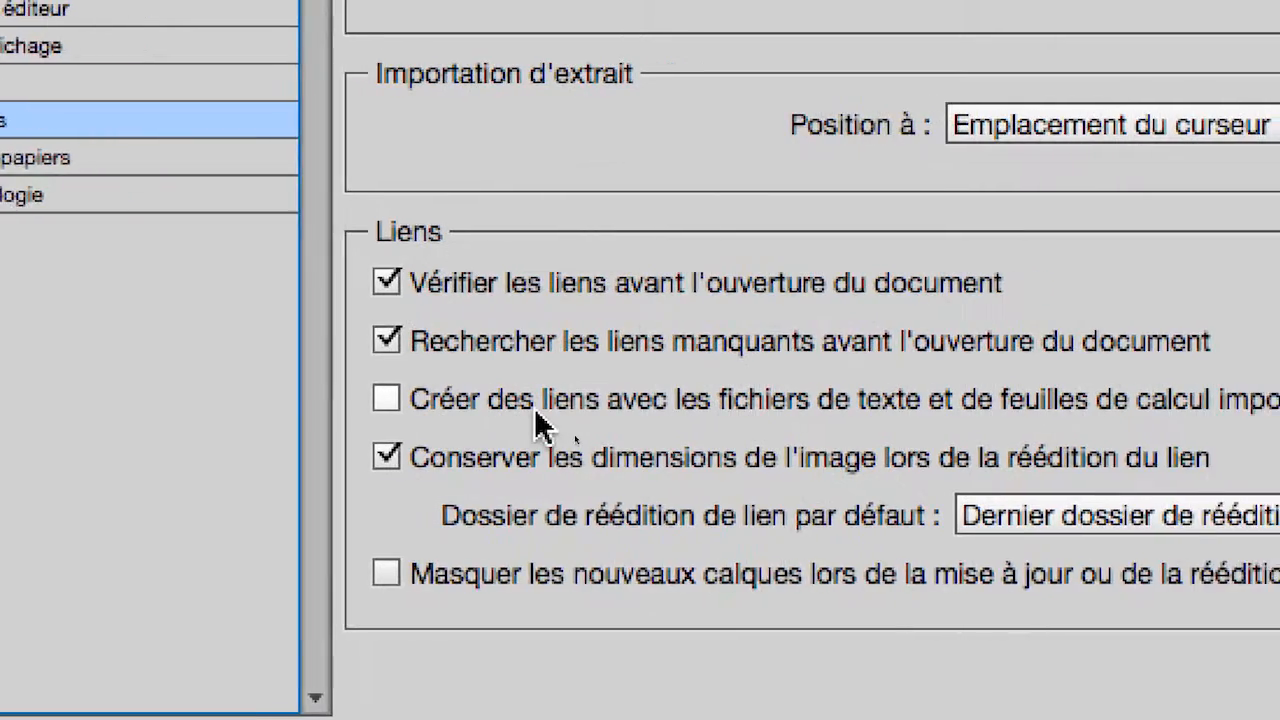
Enable the preference that creates links when text and spreadsheet files are imported
left_click(600, 410)
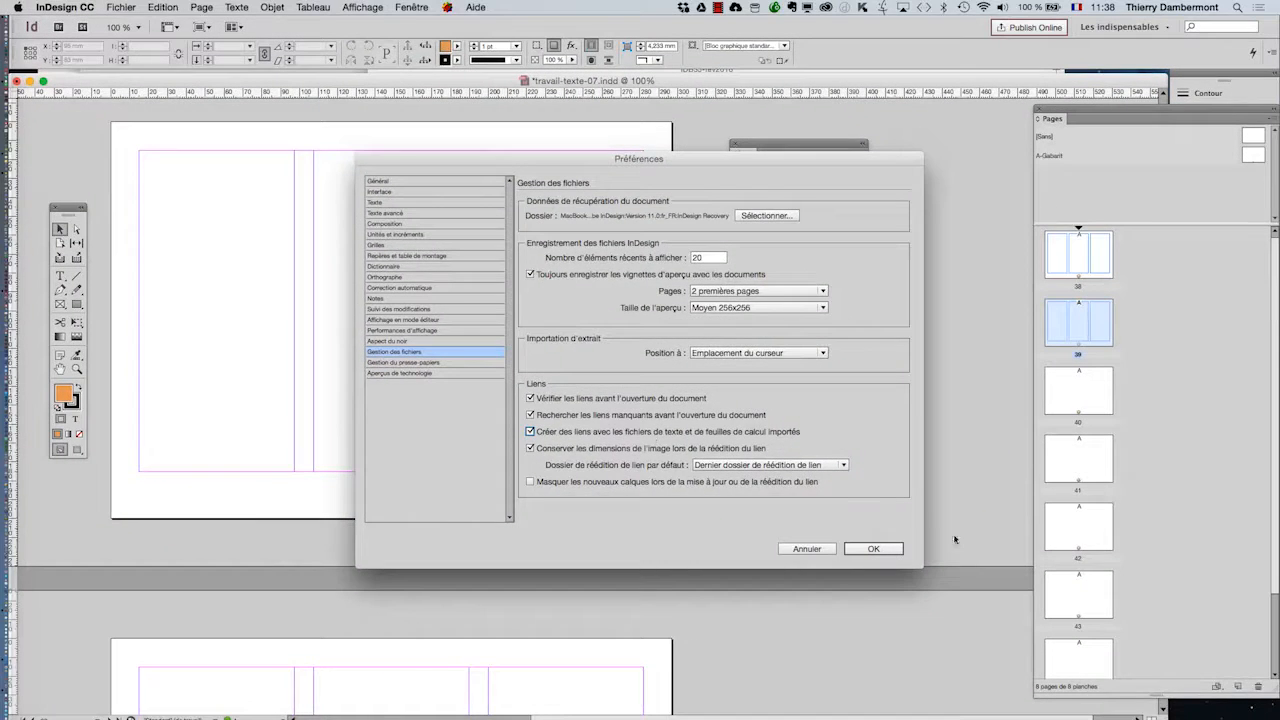
left_click(873, 548)
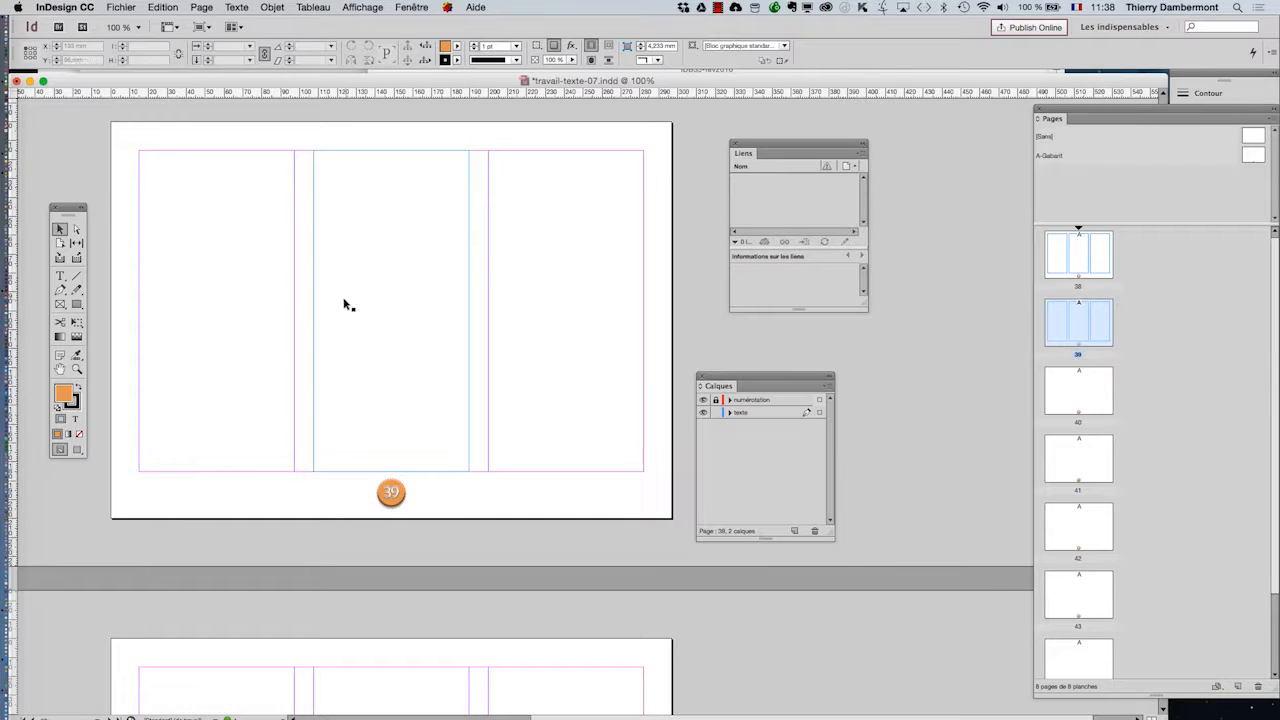
Import TXT.rtf from Sans titre 12.rtfd into the text columns starting on page 38, and enlarge the Links panel
left_click(60, 276)
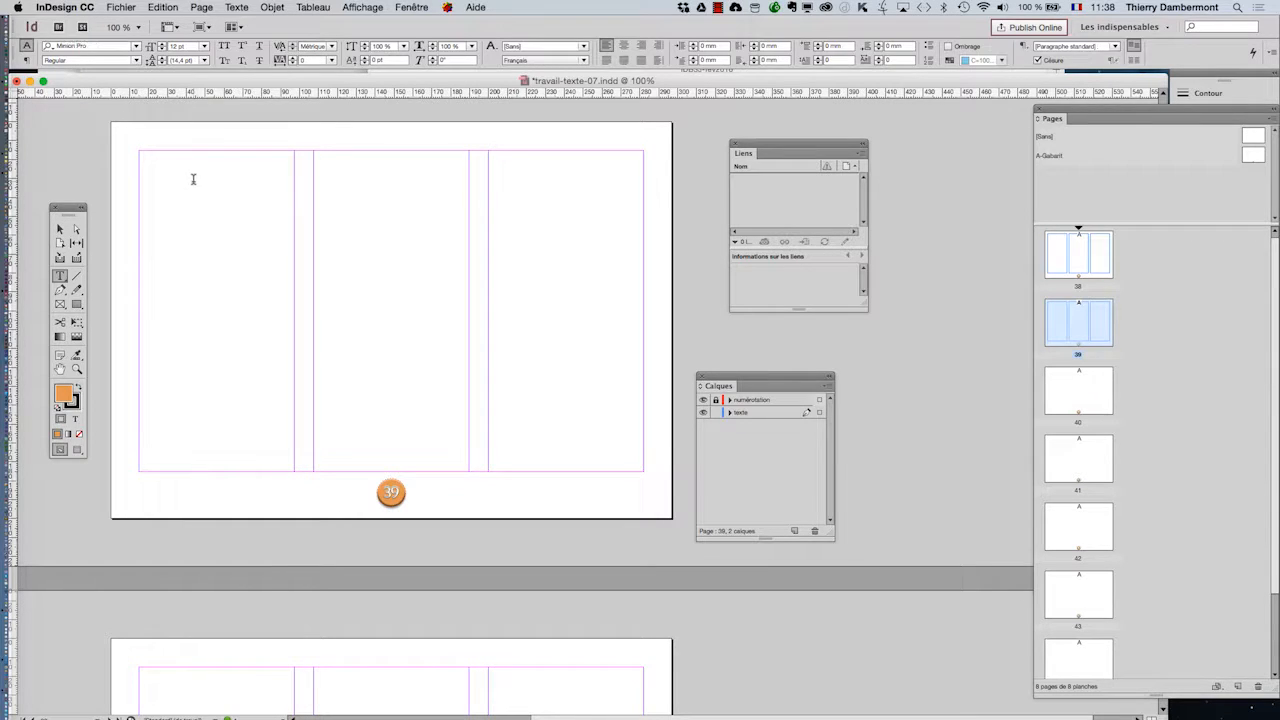
scroll(195, 197, "up", 1)
scroll(195, 197, "up", 2)
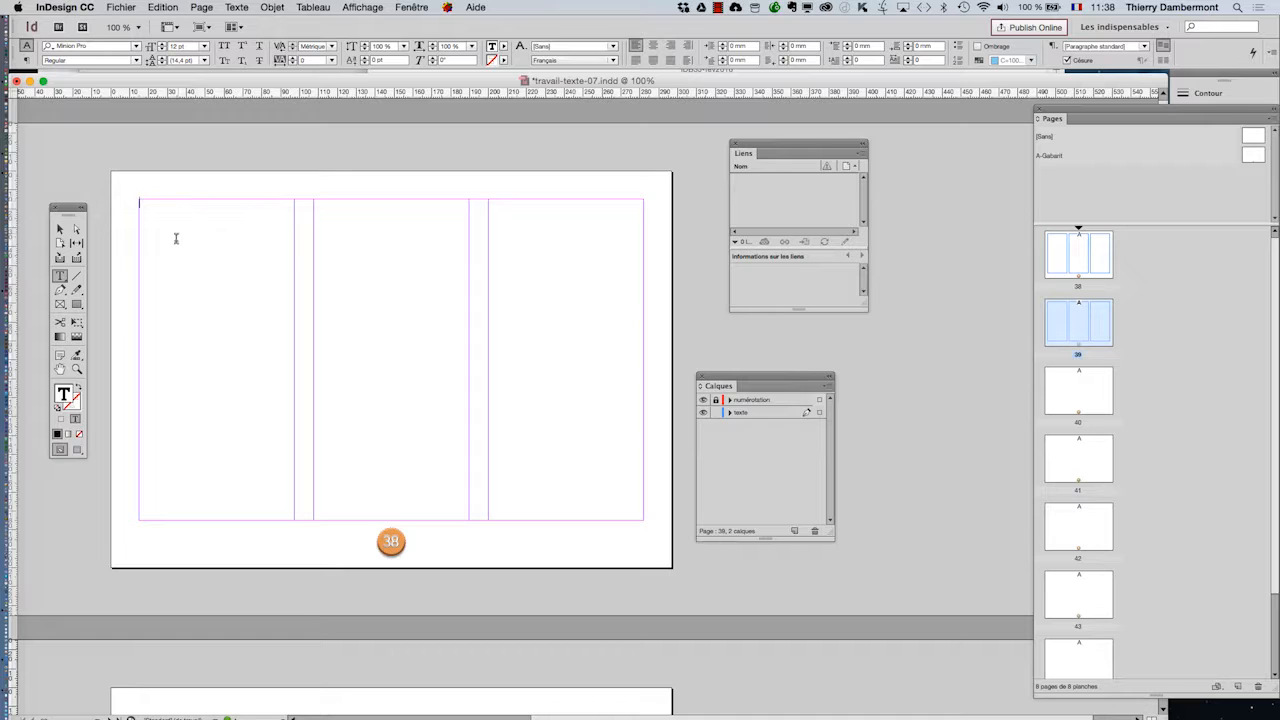
left_click(130, 7)
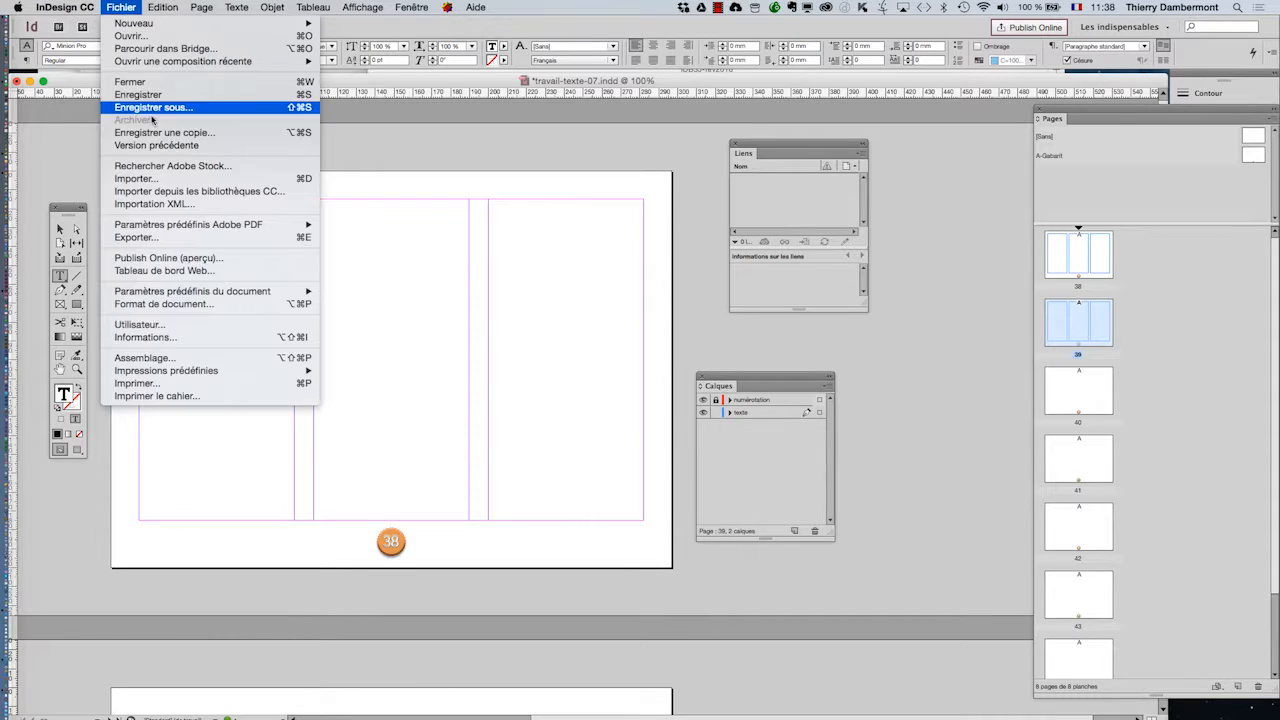
left_click(158, 180)
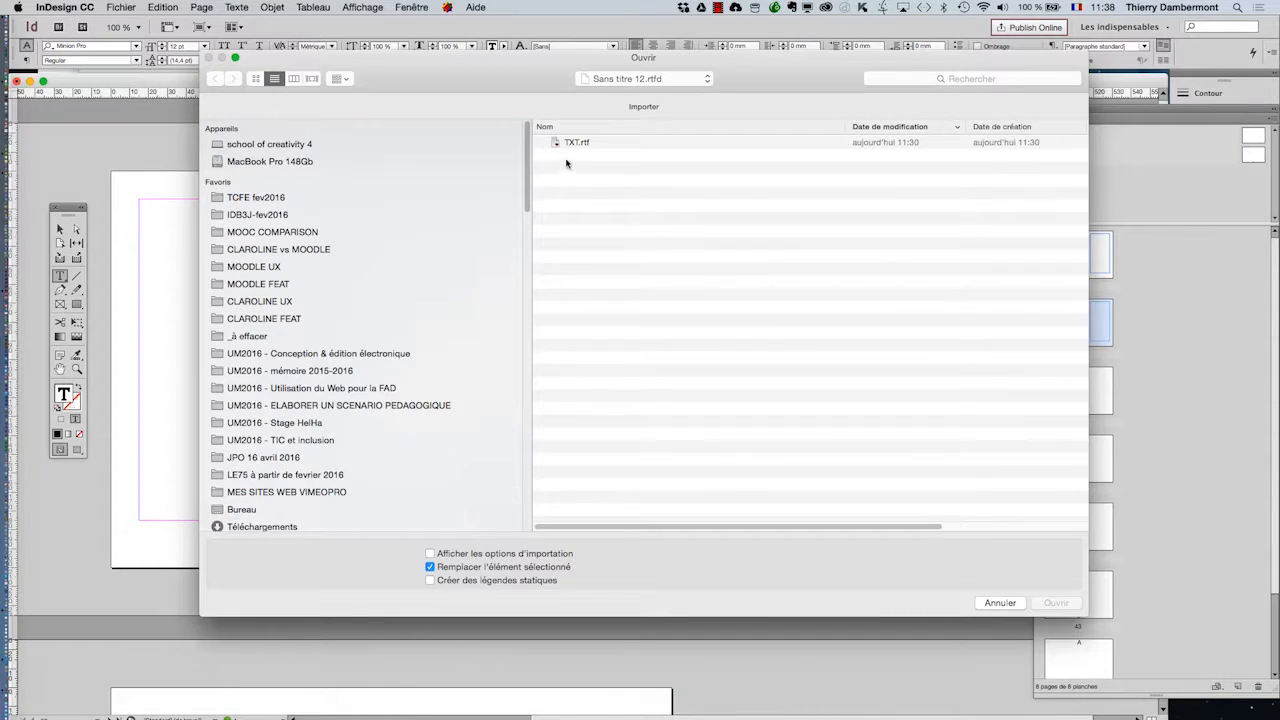
left_click(566, 143)
left_click(1066, 604)
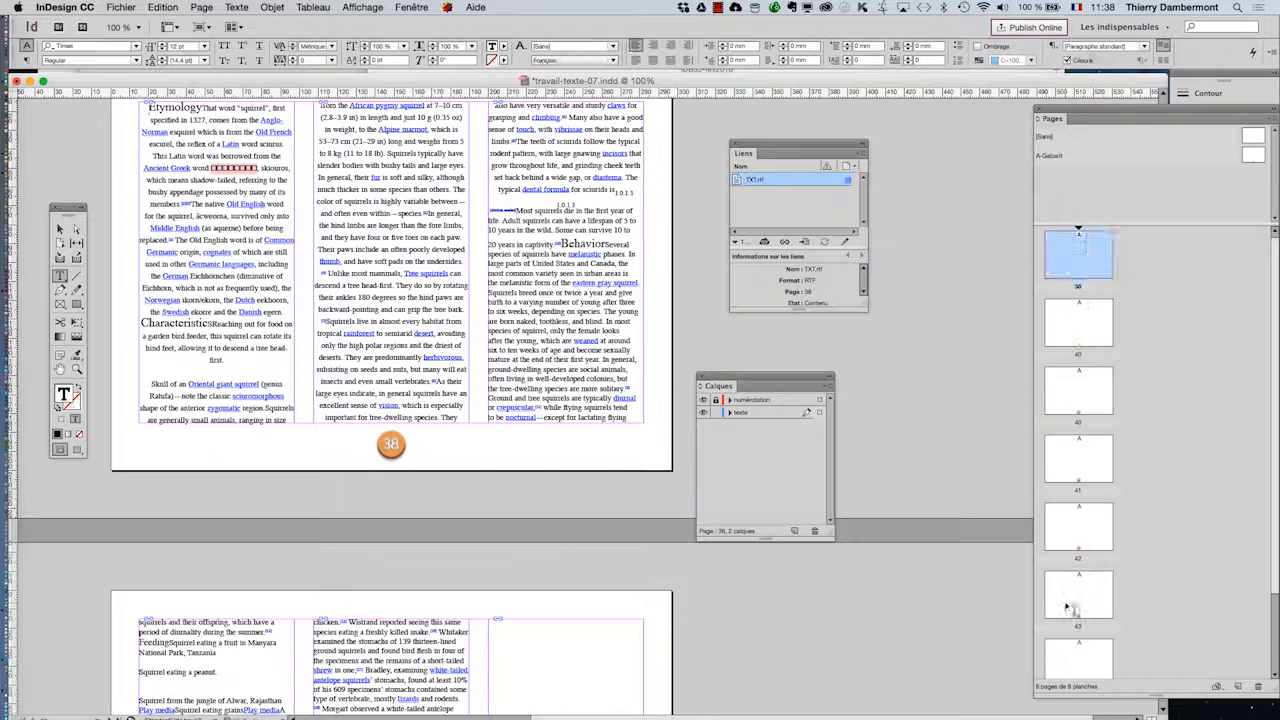
scroll(866, 300, "up", 2)
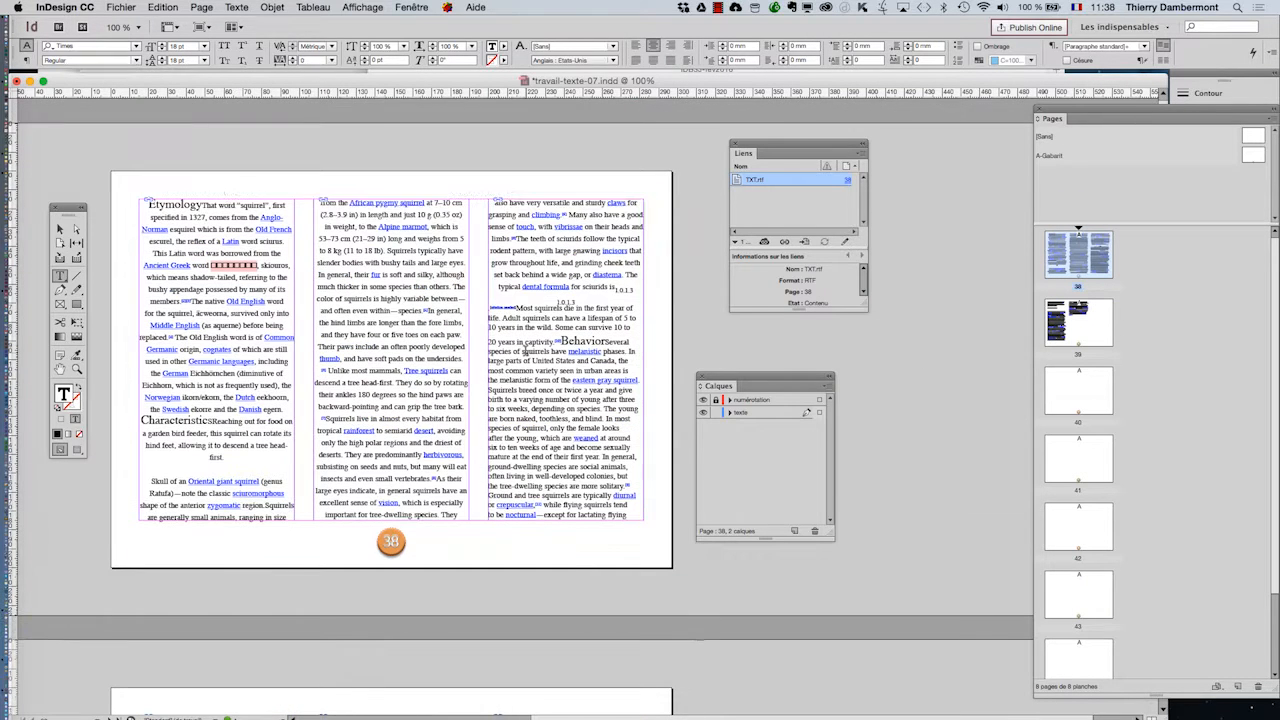
left_click_drag(862, 302, 972, 332)
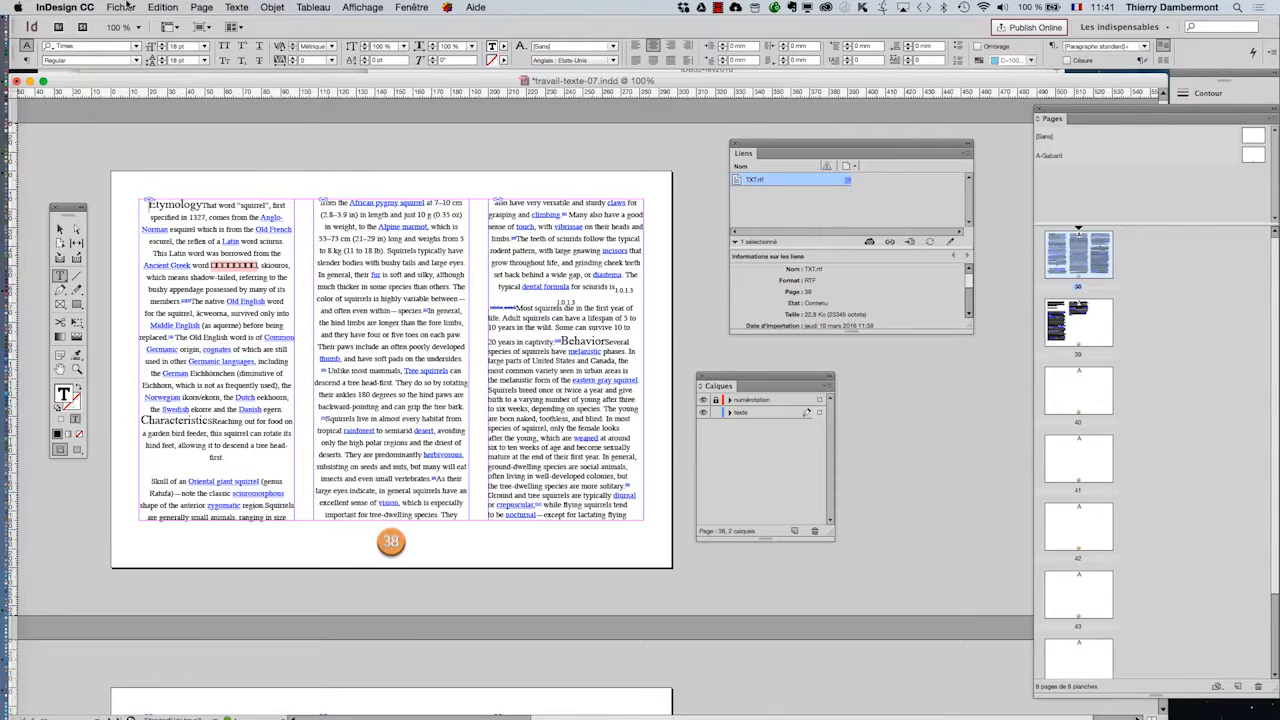
Save the document under the new name travail-texte-08.indd in the IDB3J-fev2016 folder
left_click(128, 7)
left_click(153, 107)
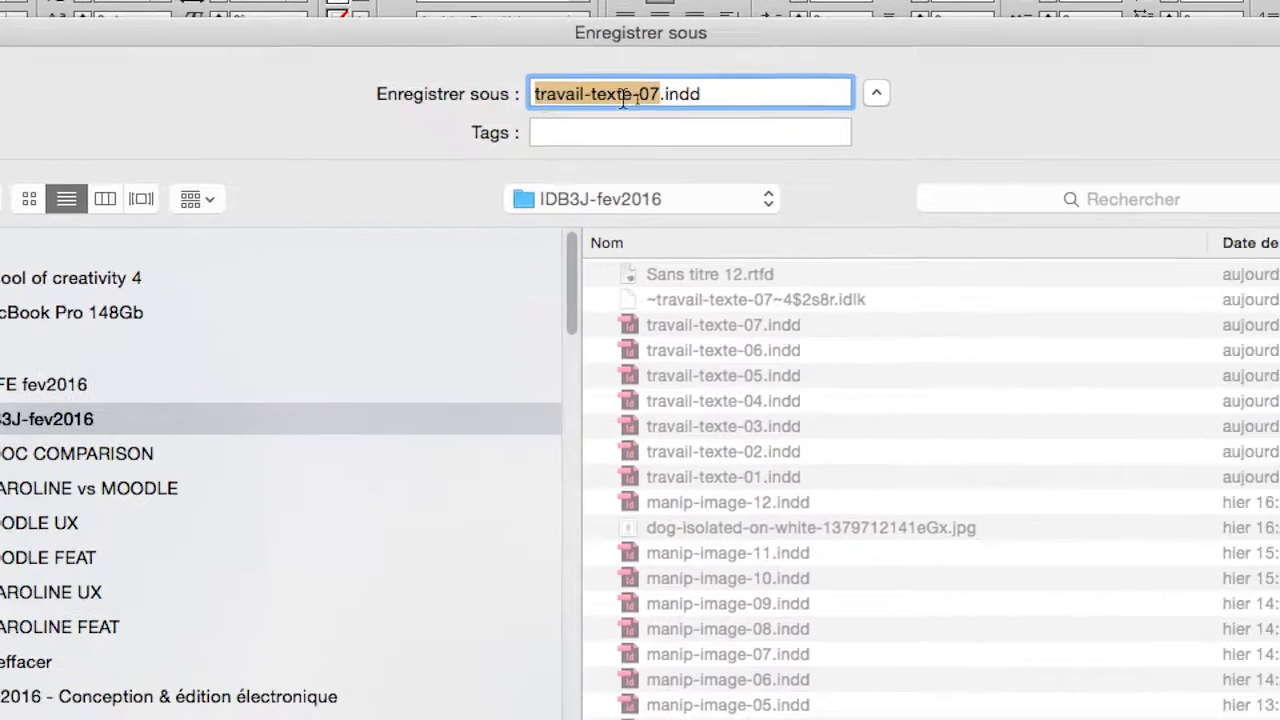
left_click(636, 98)
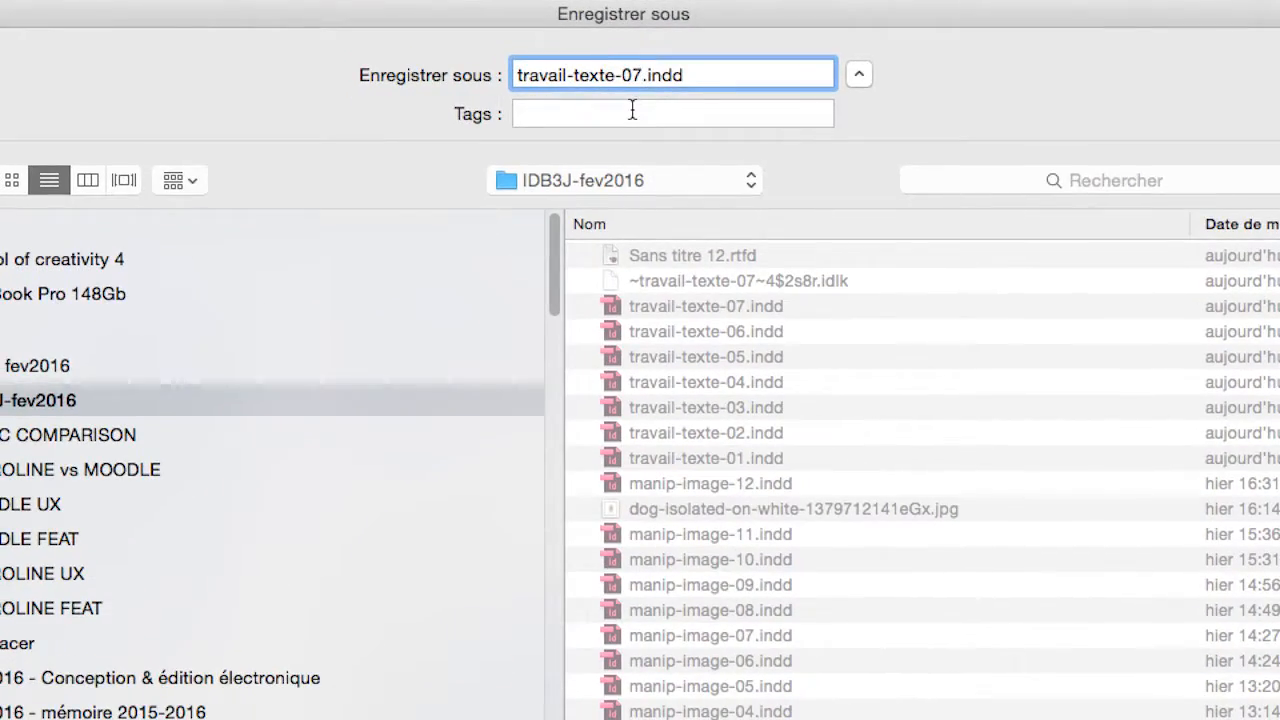
key("BackSpace")
type("8")
key("Return")
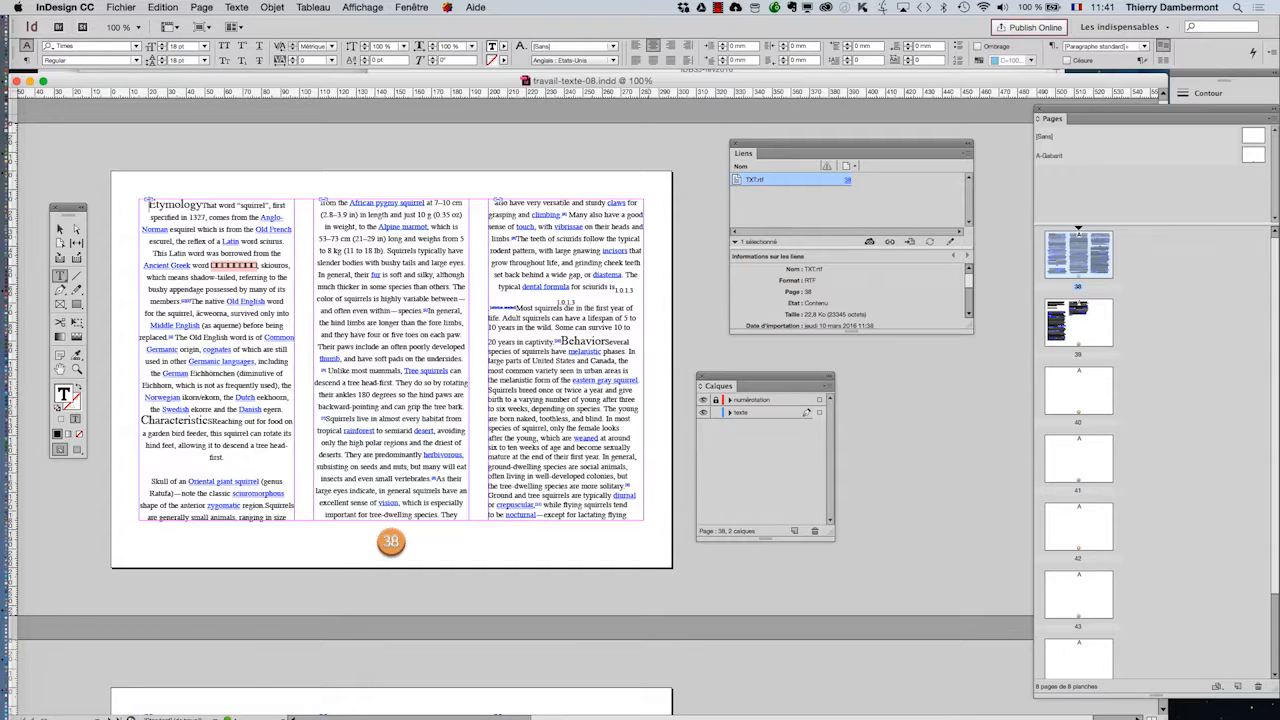
Switch to TextEdit, add the heading "Squirrels !" above Etymology in Sans titre 12.rtfd, and save the file
key("super+Tab")
key("super+Tab")
key("super+Tab")
key("super+Tab")
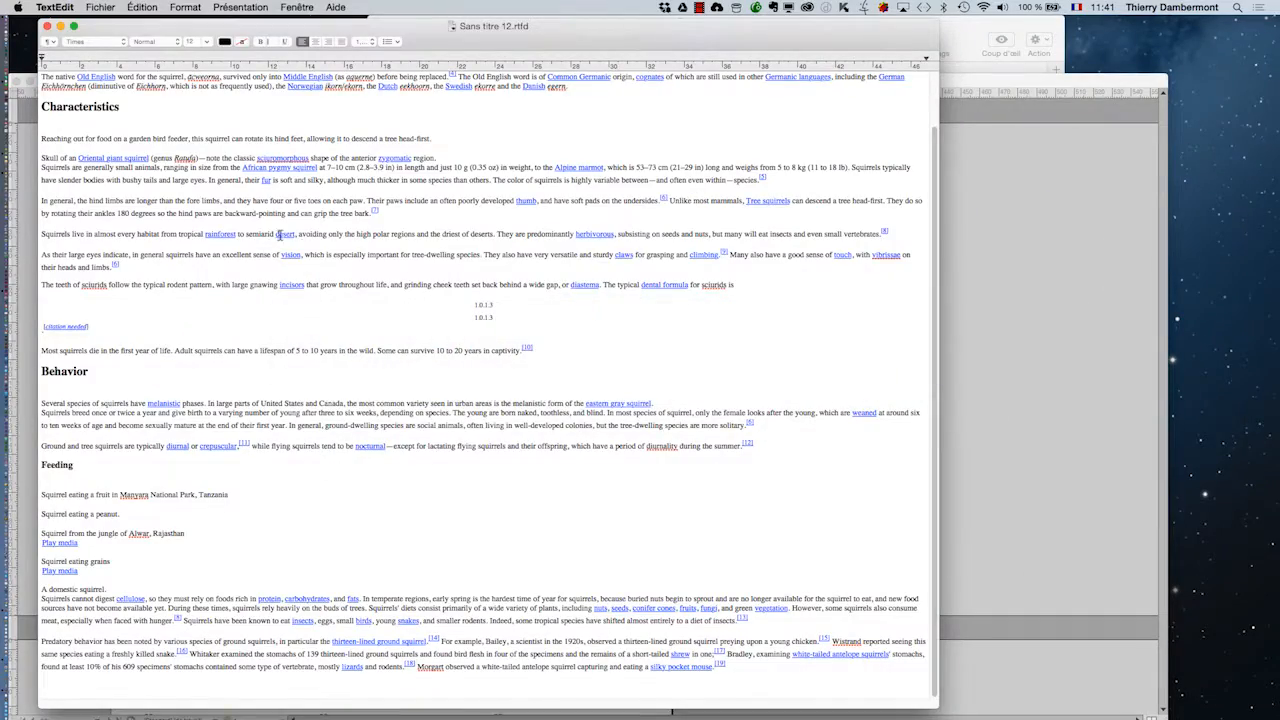
scroll(222, 215, "up", 3)
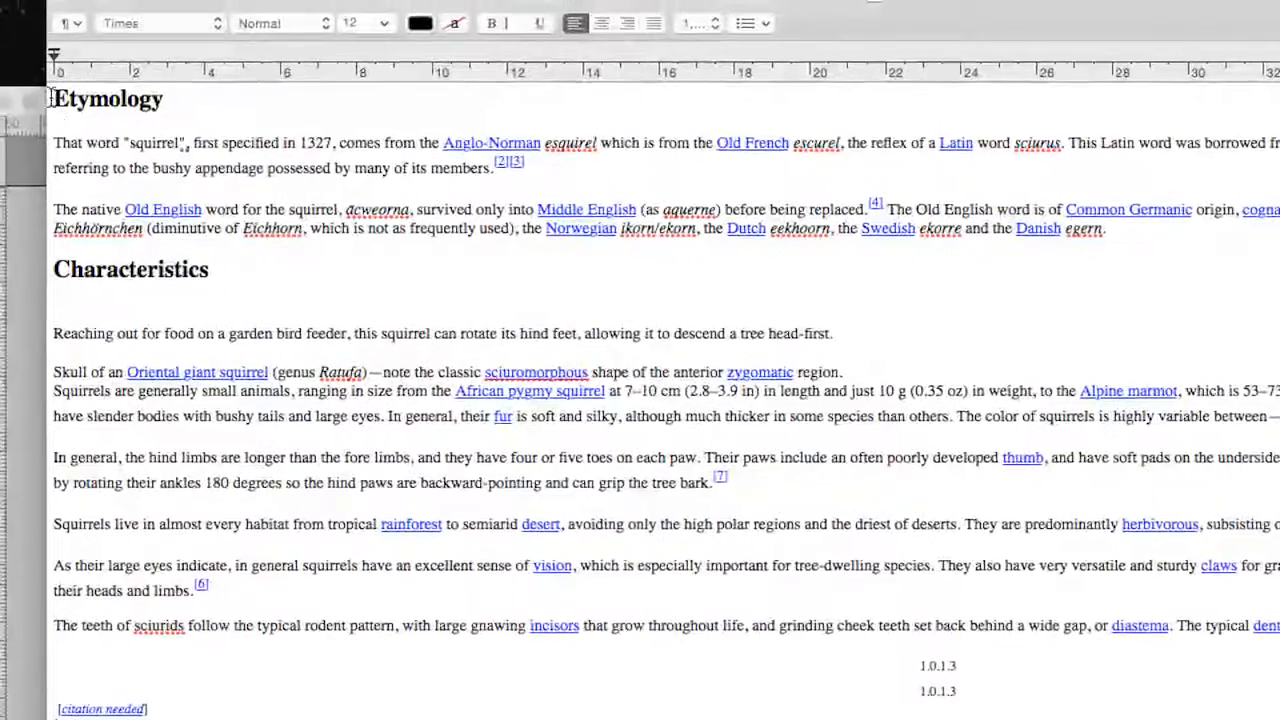
left_click(34, 71)
key("Return")
key("Return")
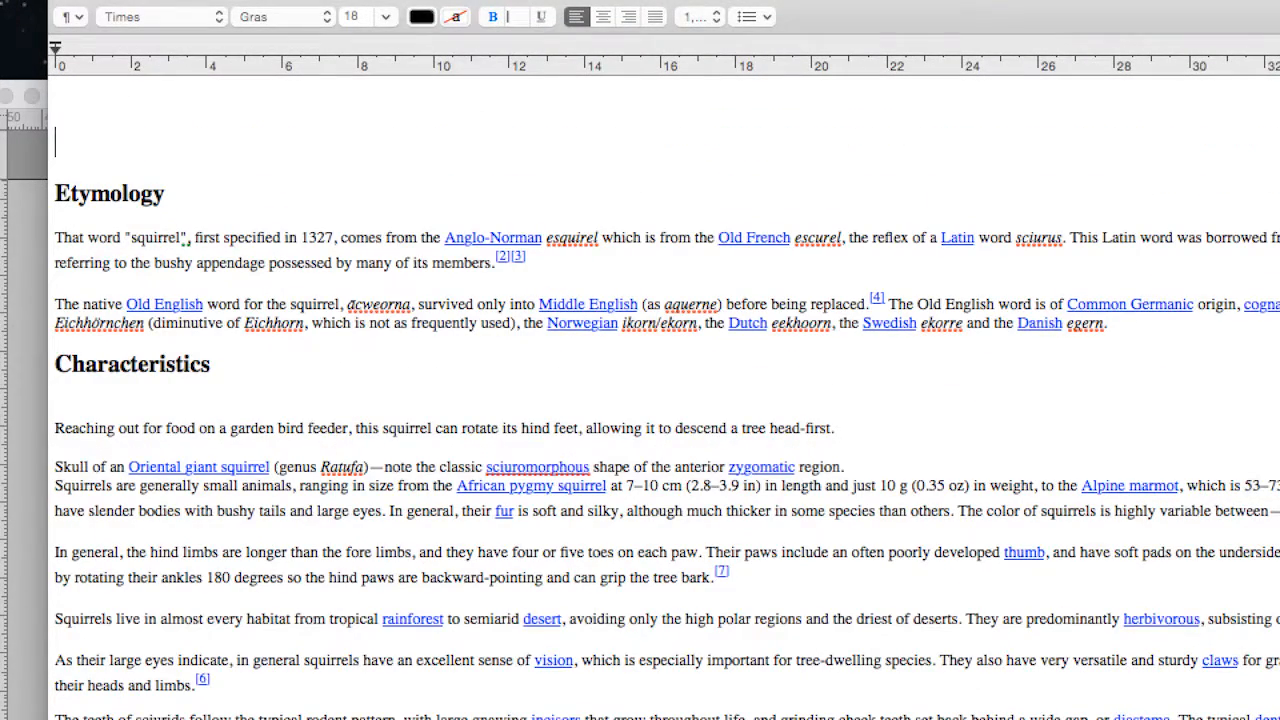
type("Squirre")
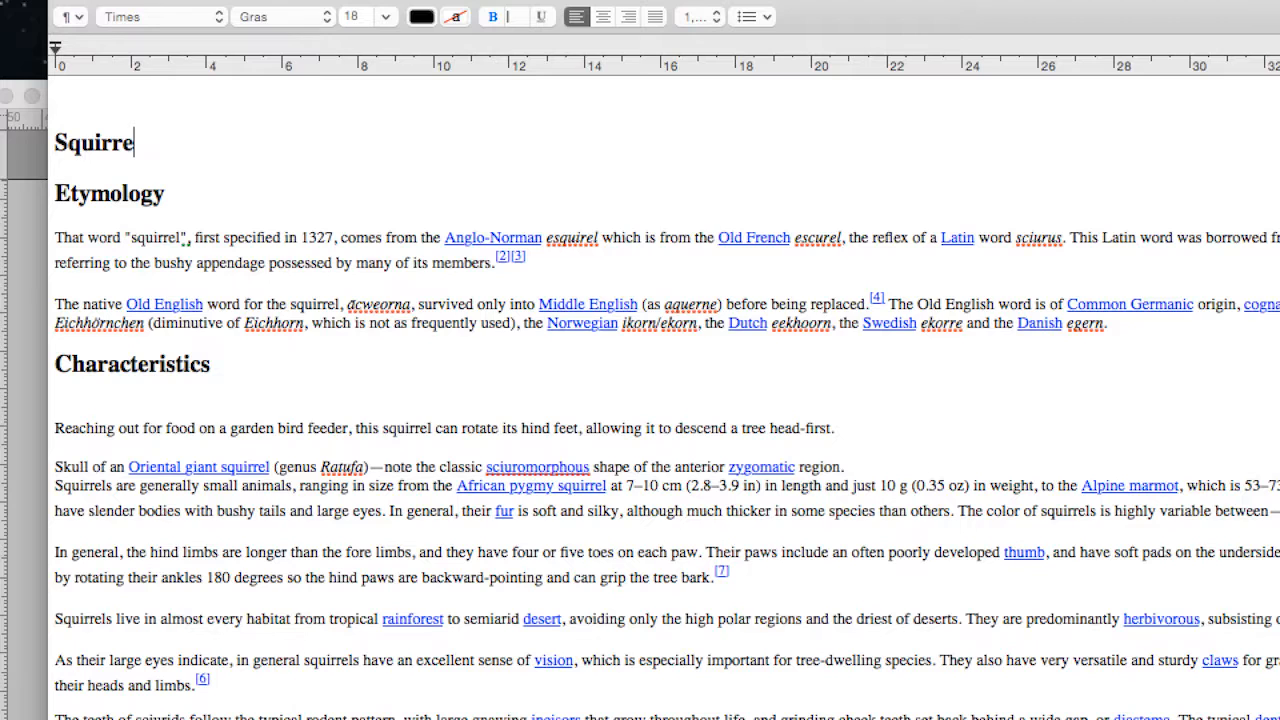
type("ls !")
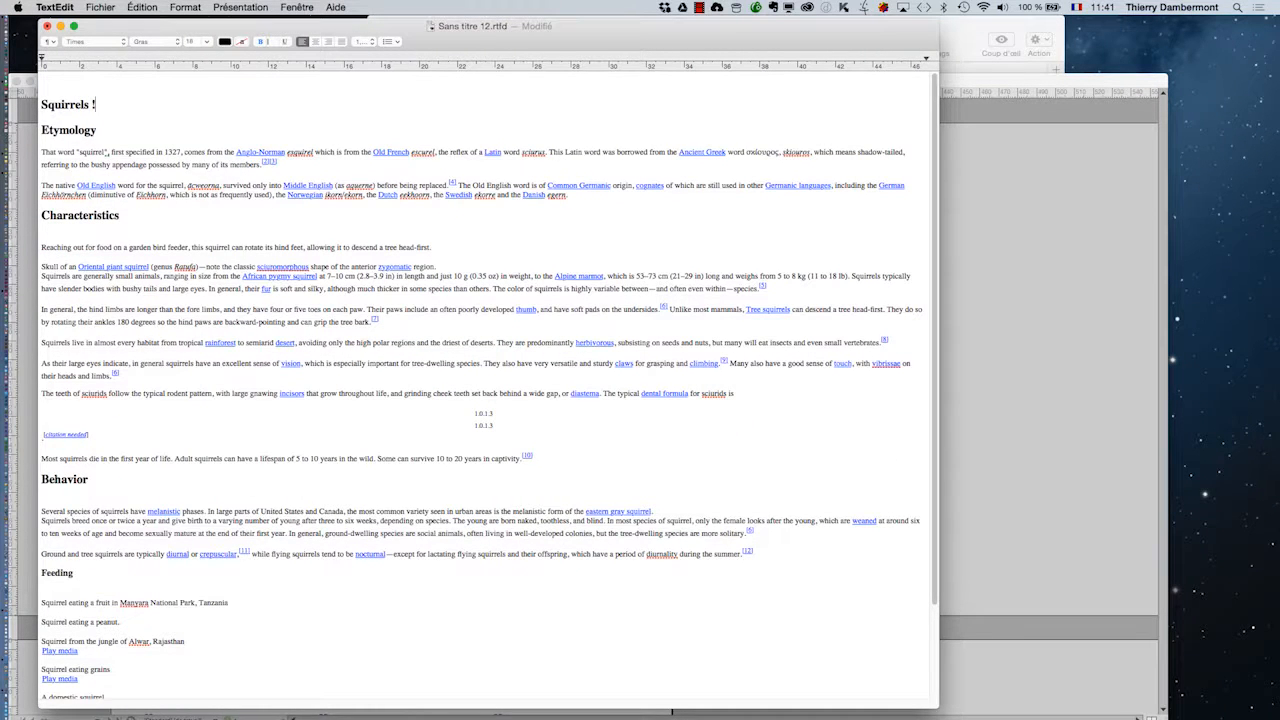
left_click(100, 7)
left_click(120, 86)
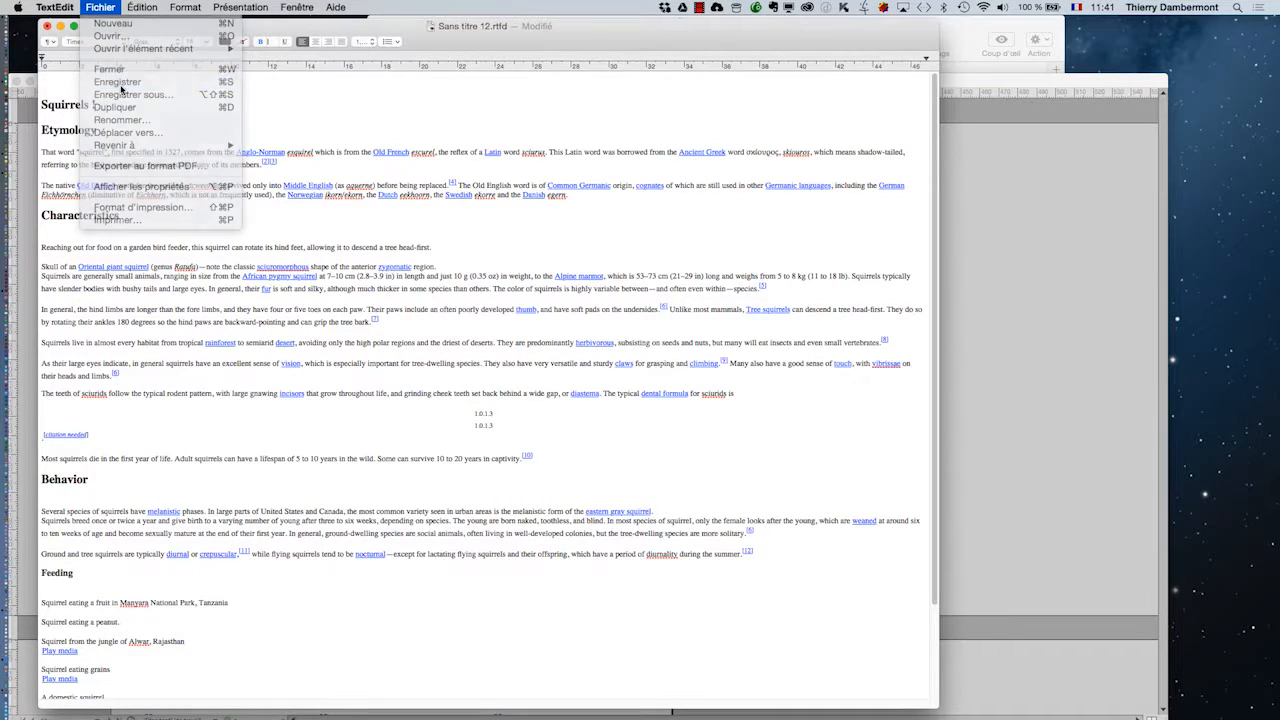
Switch back to InDesign and update the modified TXT.rtf link
key("super+Tab")
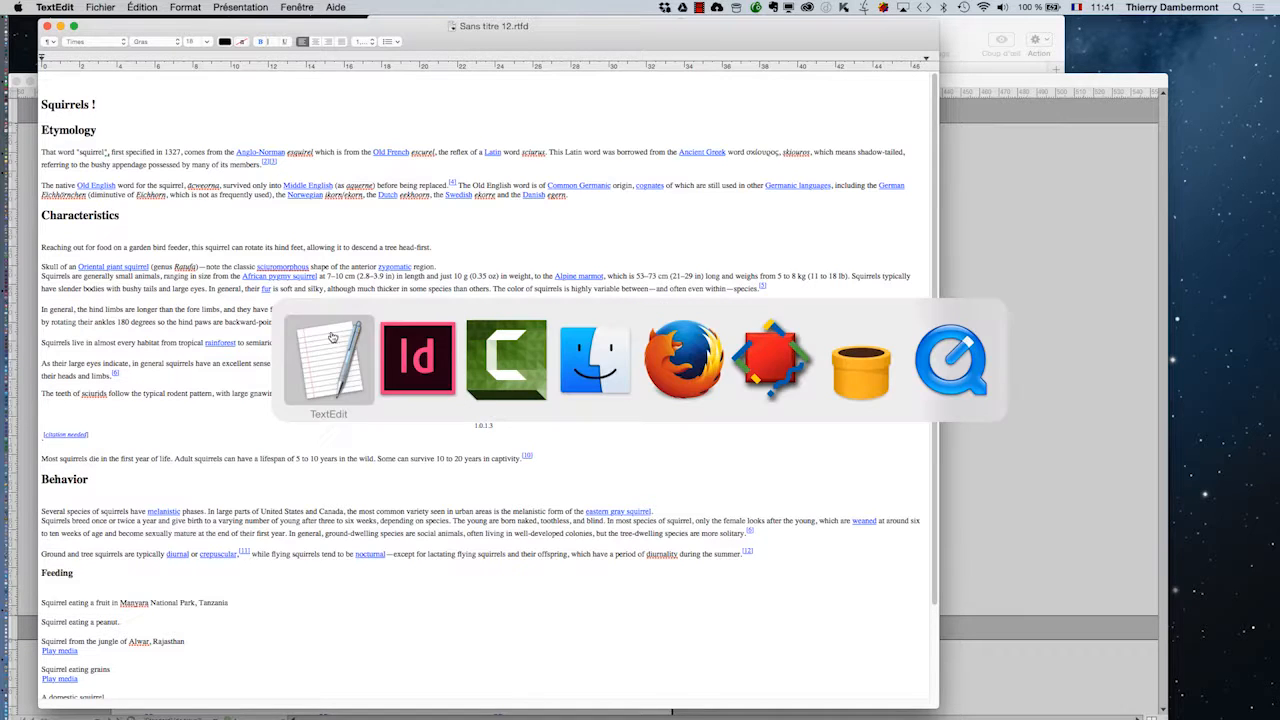
left_click(408, 357)
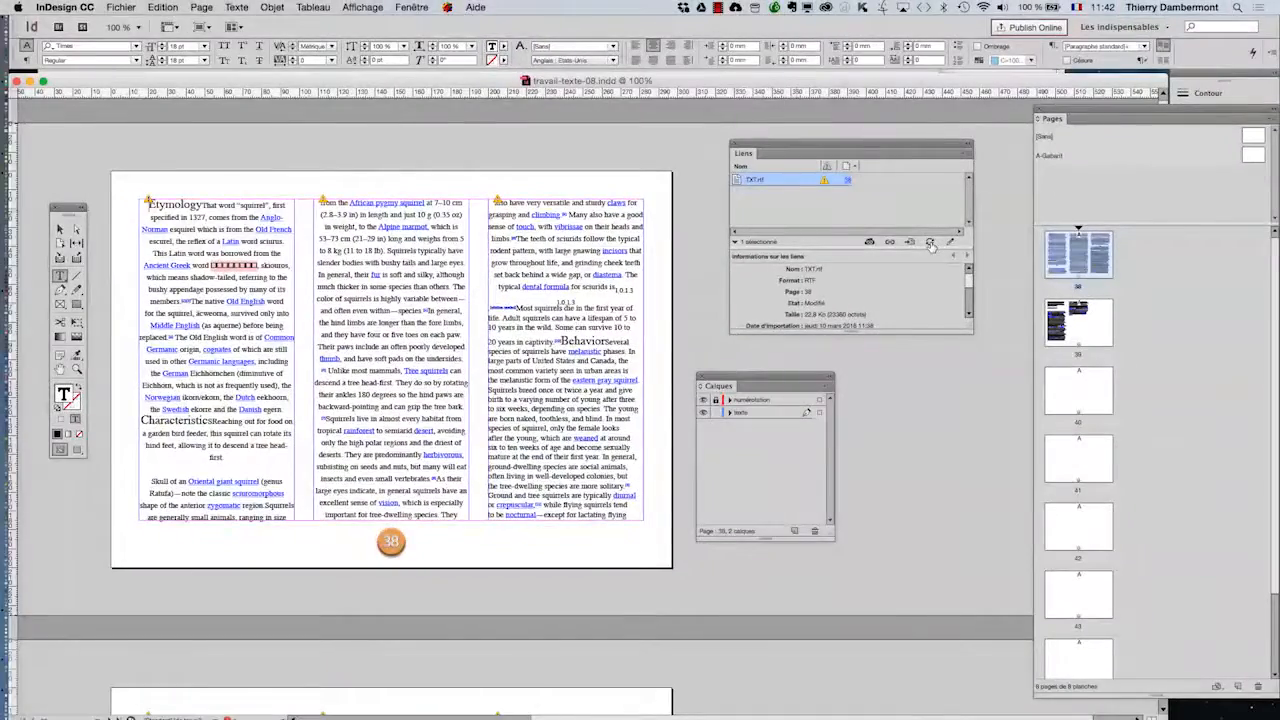
left_click(930, 243)
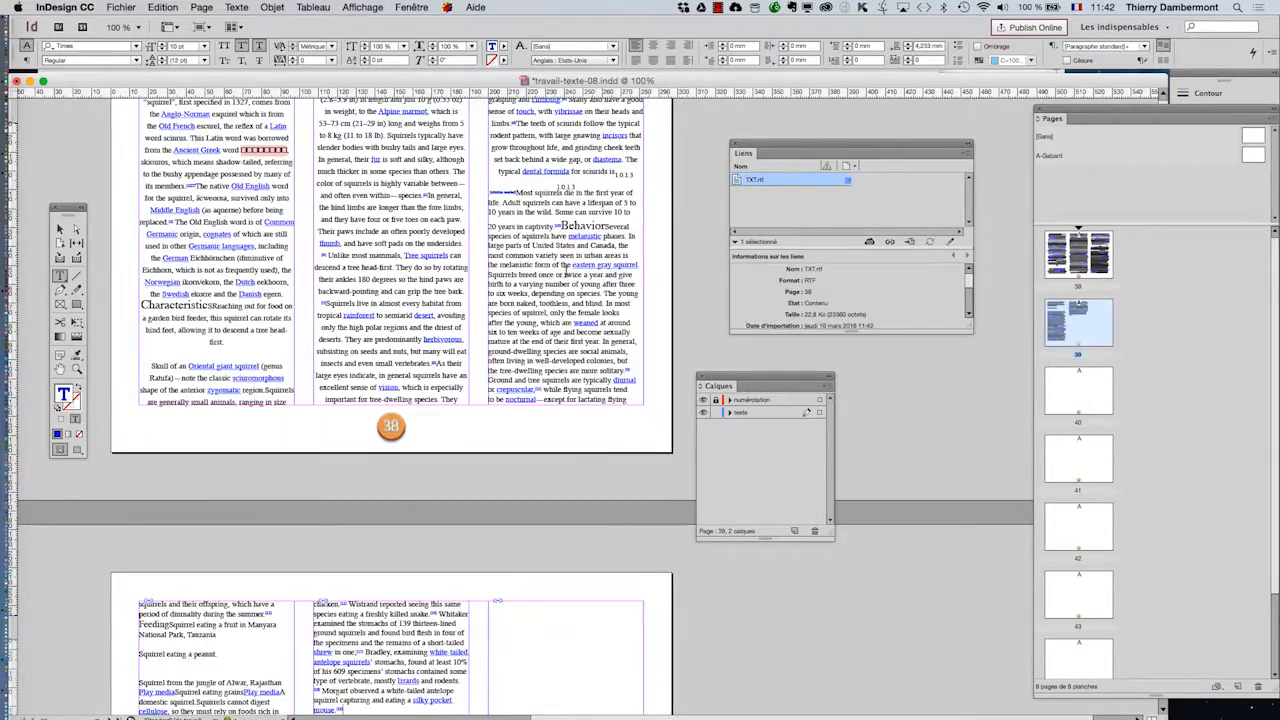
scroll(166, 212, "up", 3)
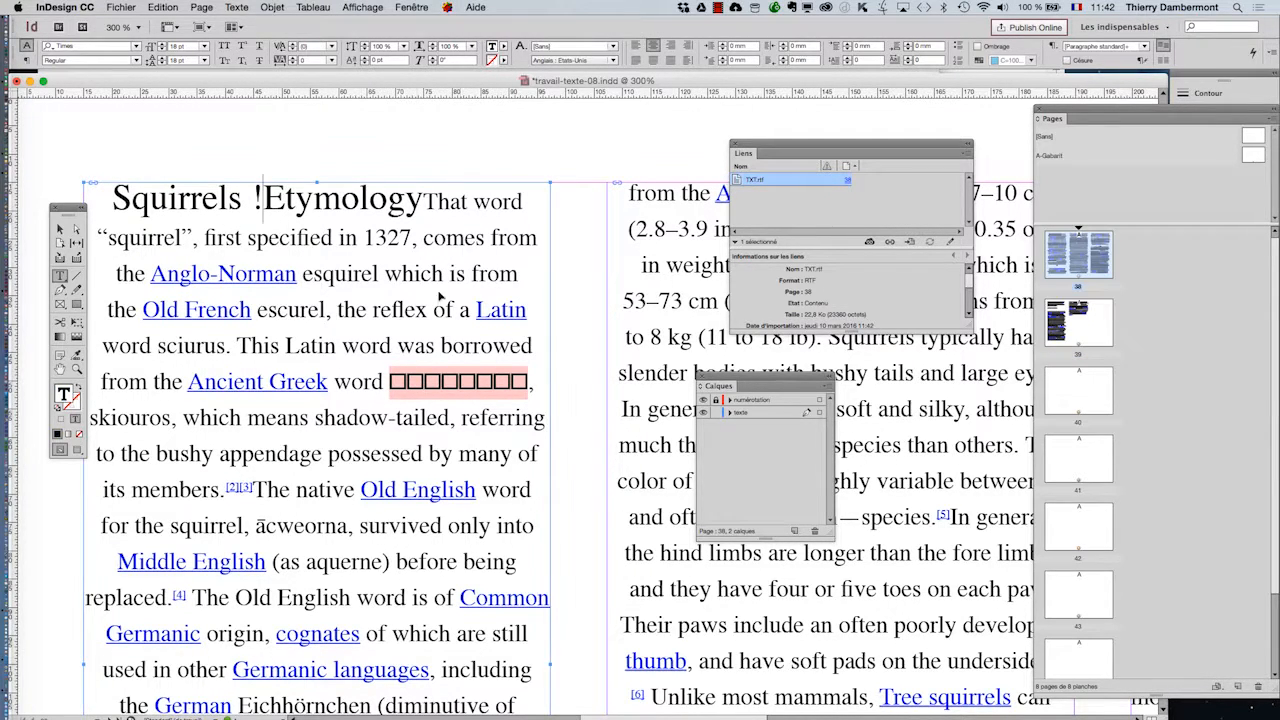
Switch to TextEdit, review its new-document format preferences without changing them, and return to InDesign
key("super+Tab")
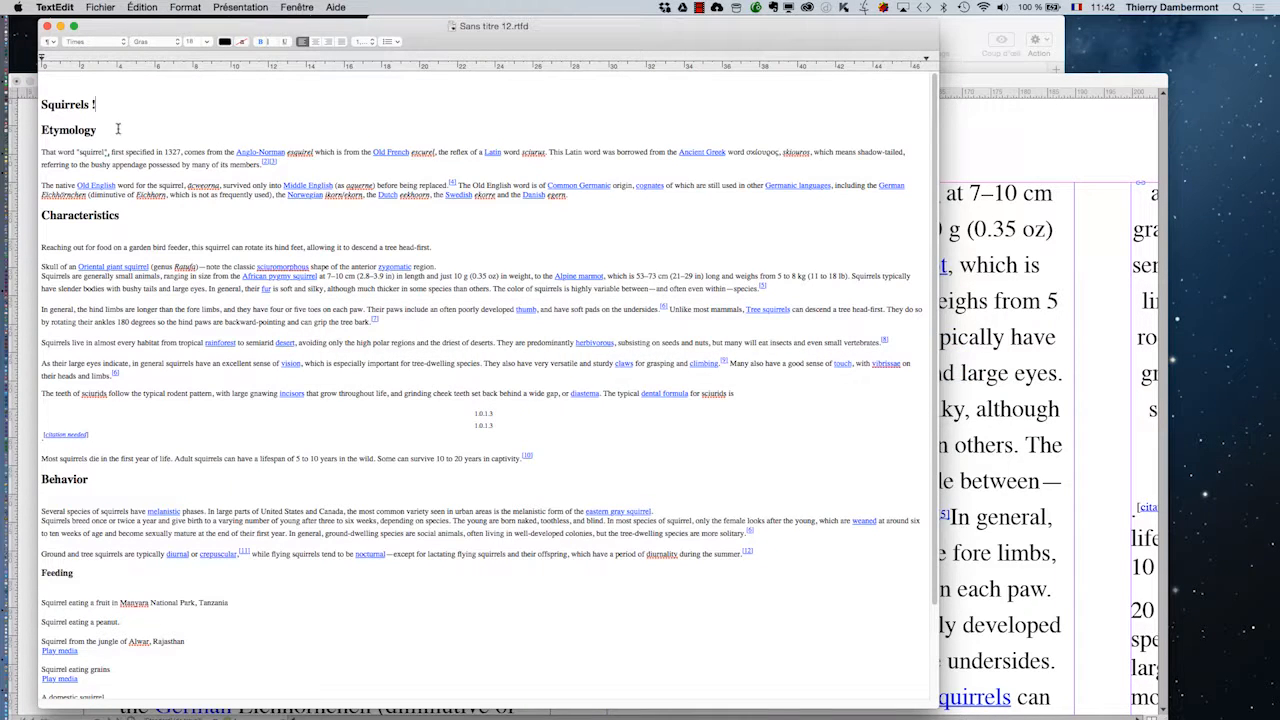
key("super+Tab")
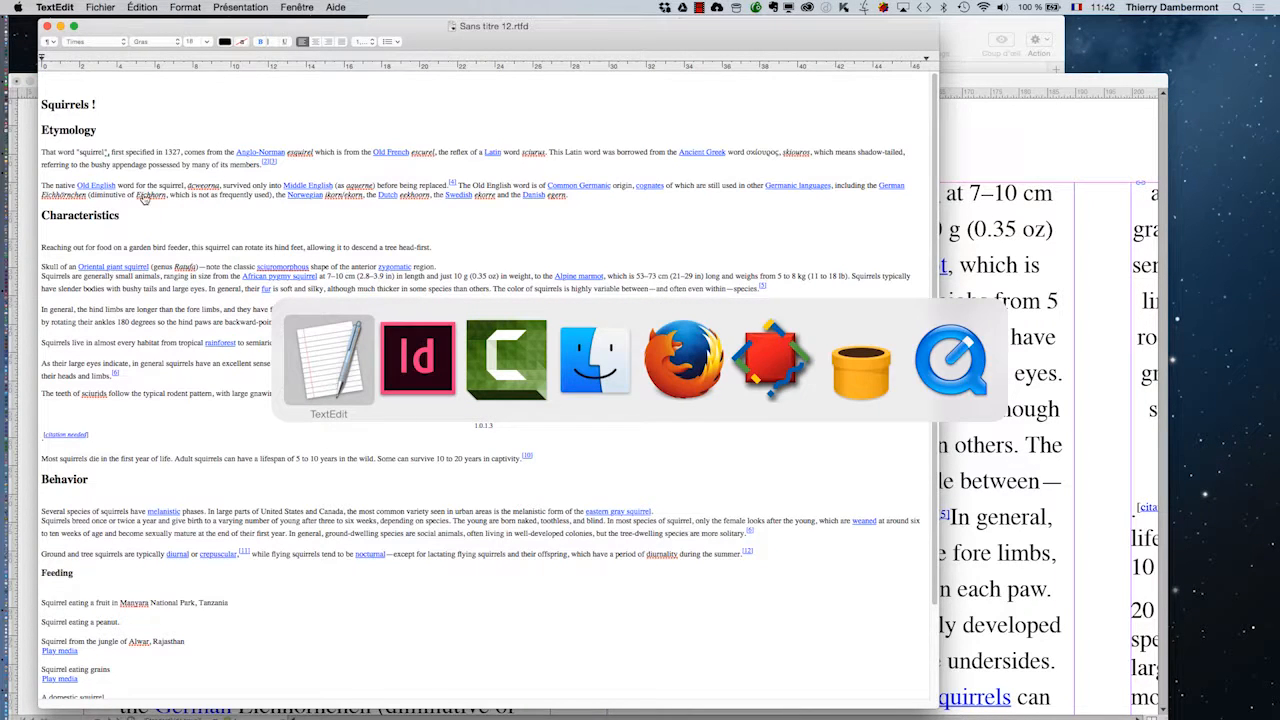
left_click(107, 151)
left_click(52, 7)
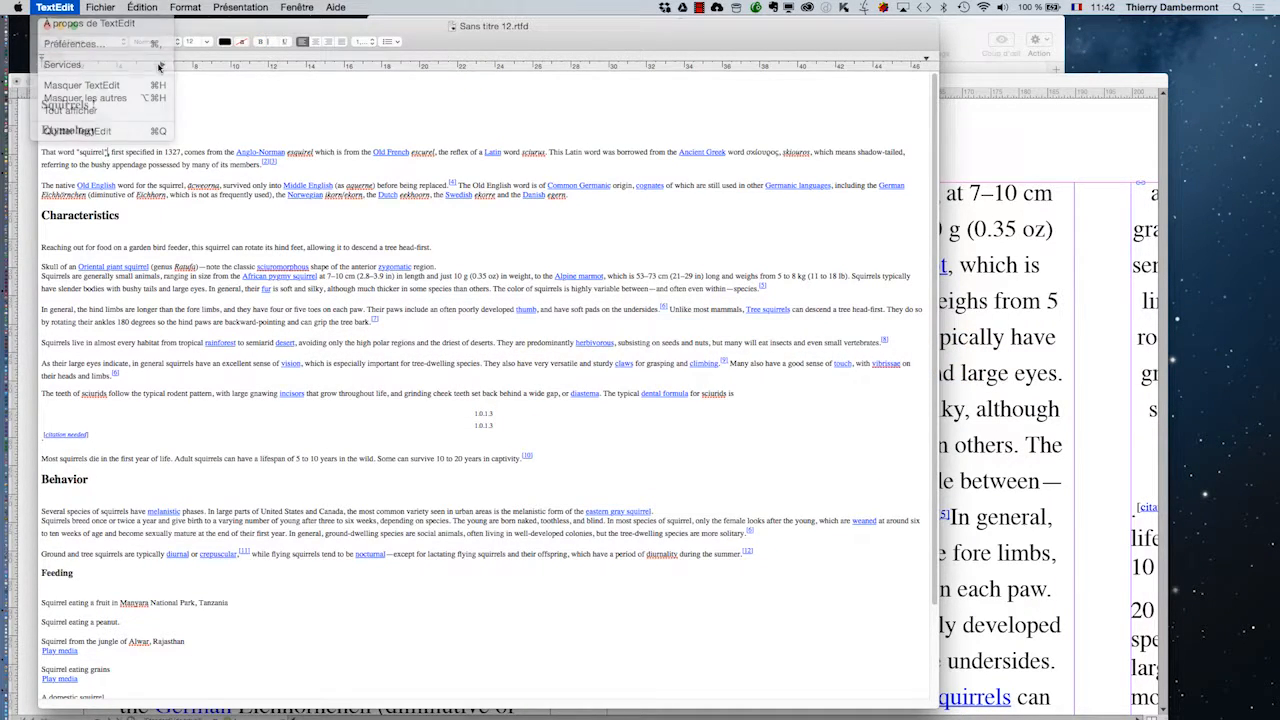
left_click(80, 45)
left_click_drag(377, 180, 887, 97)
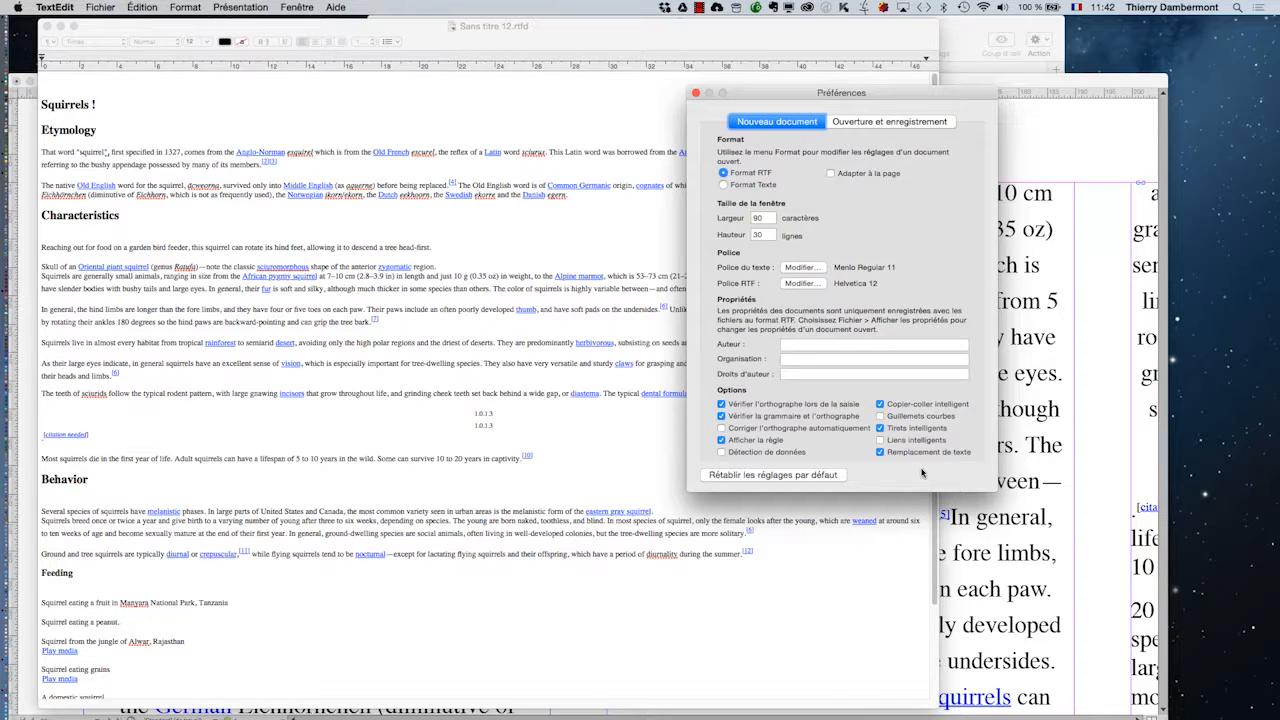
left_click(697, 93)
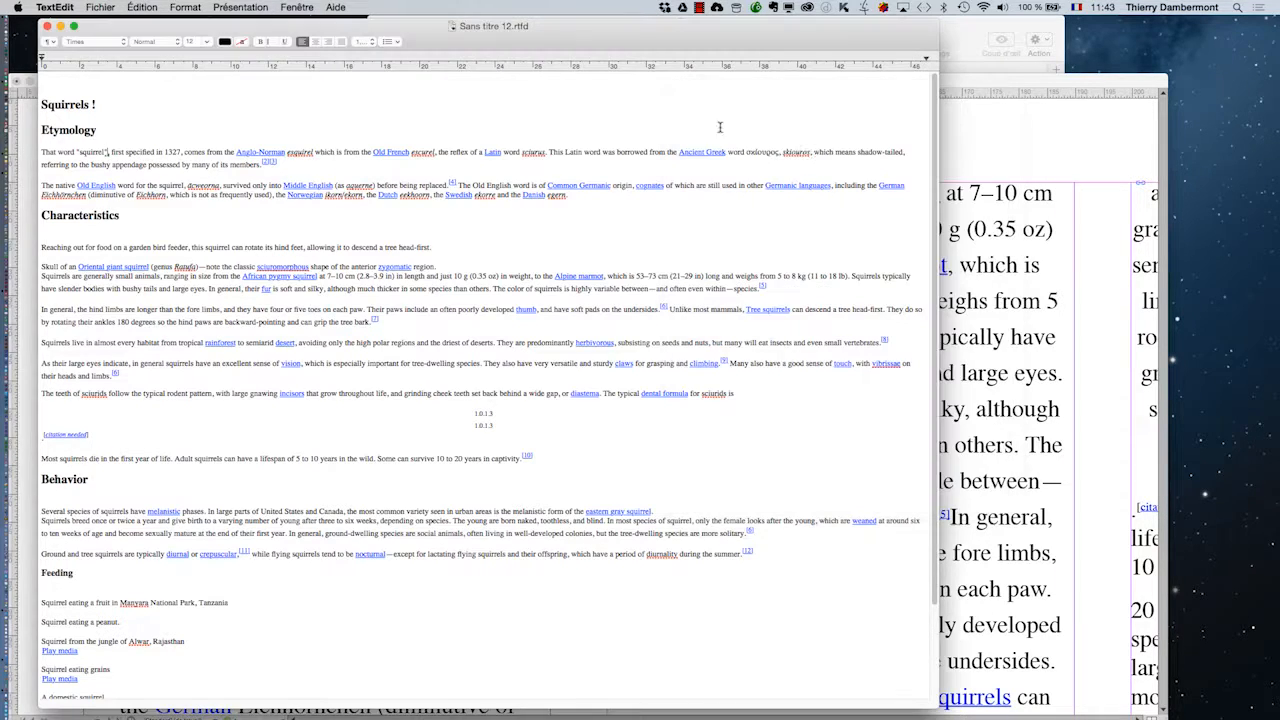
left_click(993, 82)
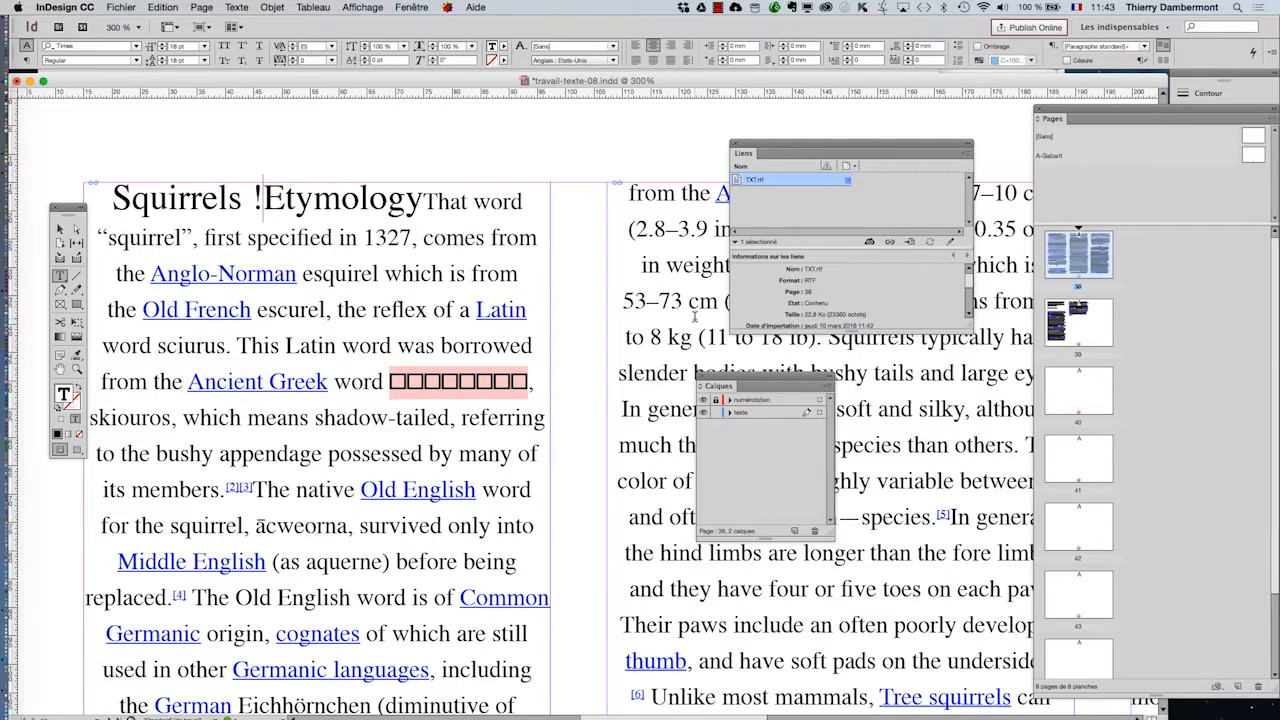
key("super+Tab")
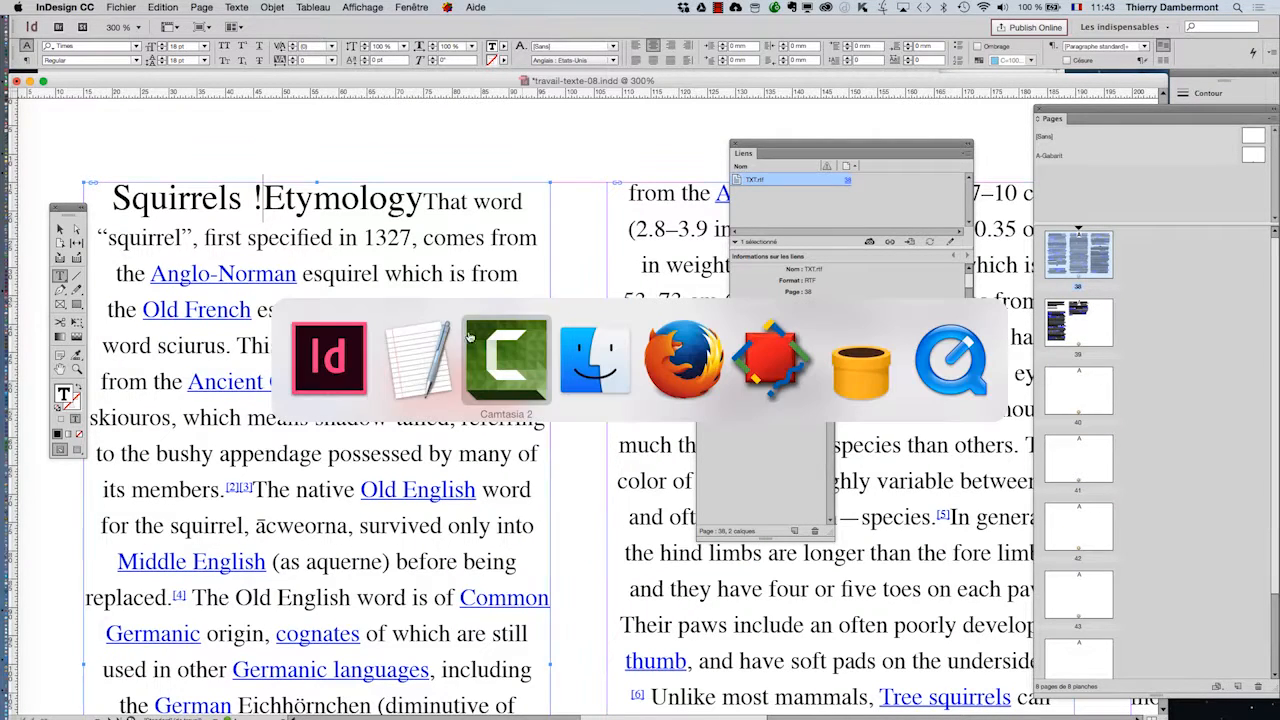
left_click(343, 376)
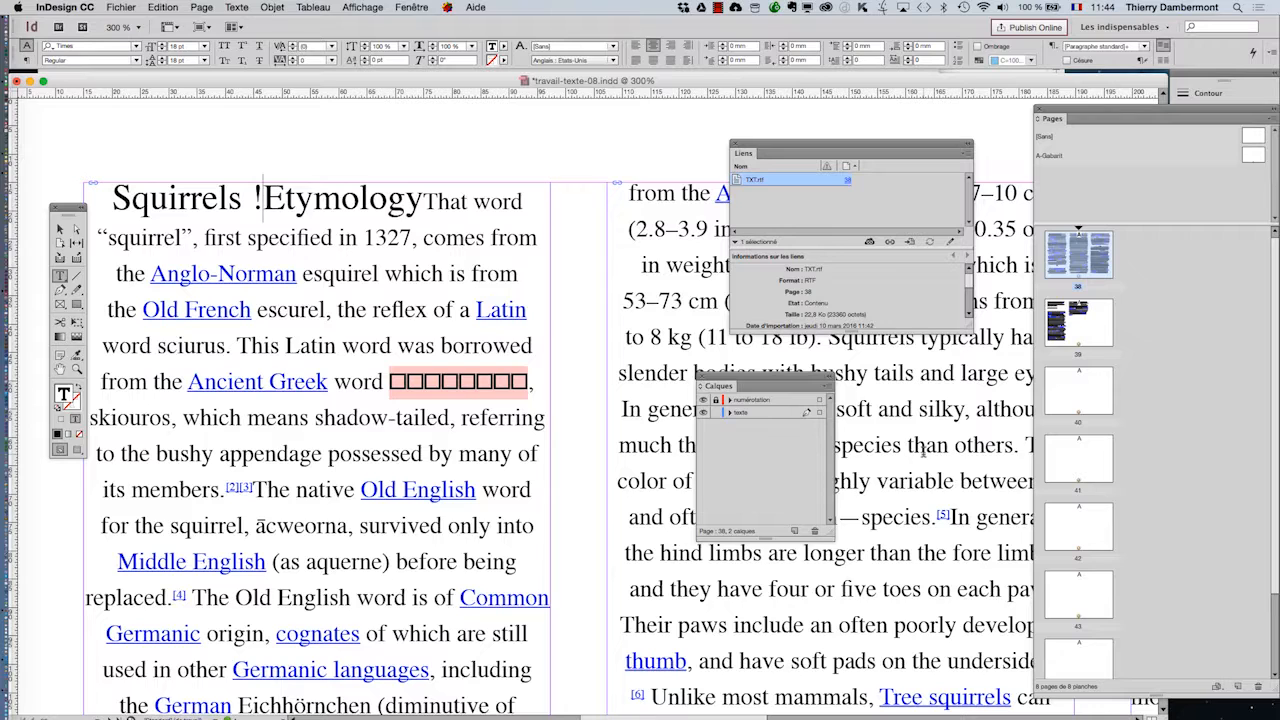
key("super+Tab")
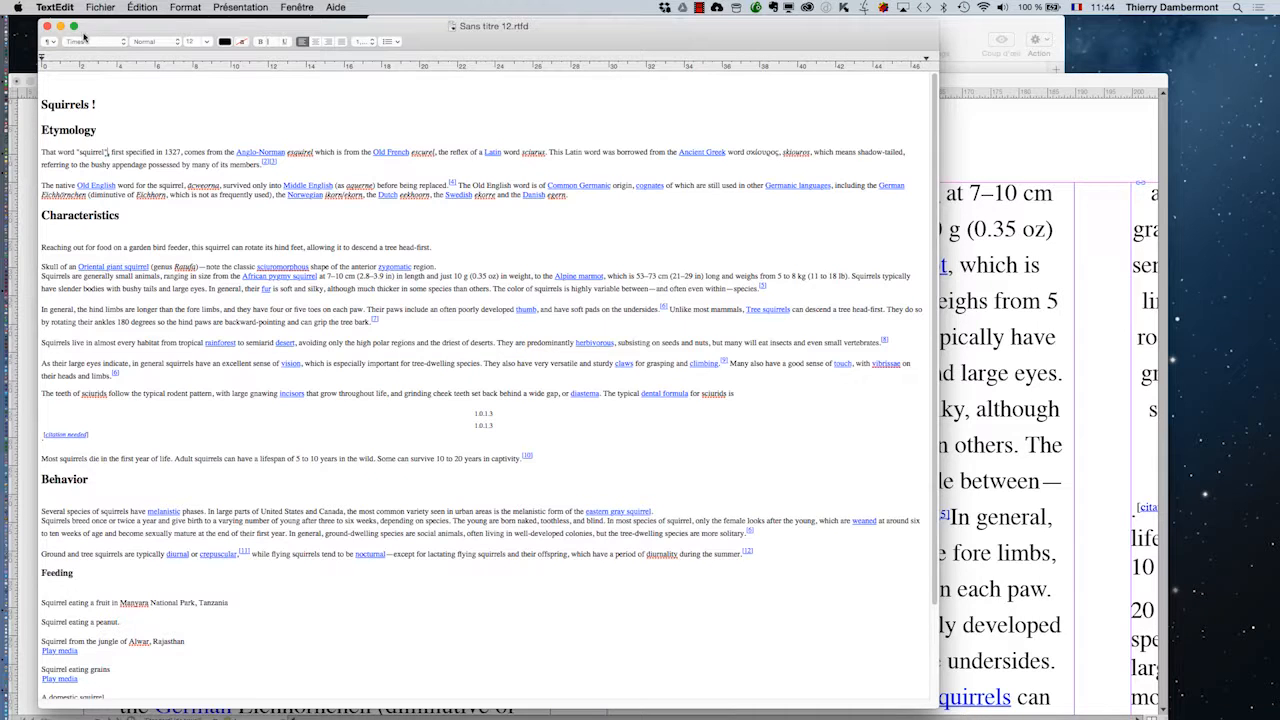
key("super+Tab")
left_click(415, 360)
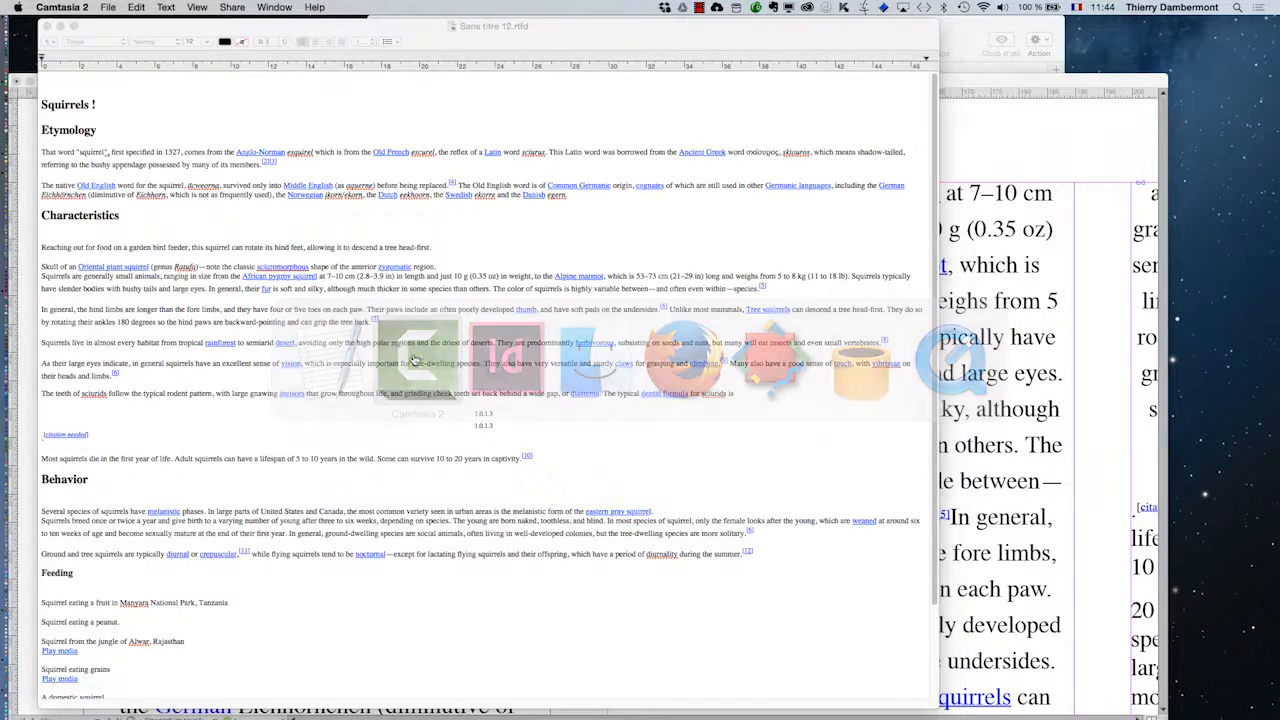
key("super+Tab")
key("super+Tab")
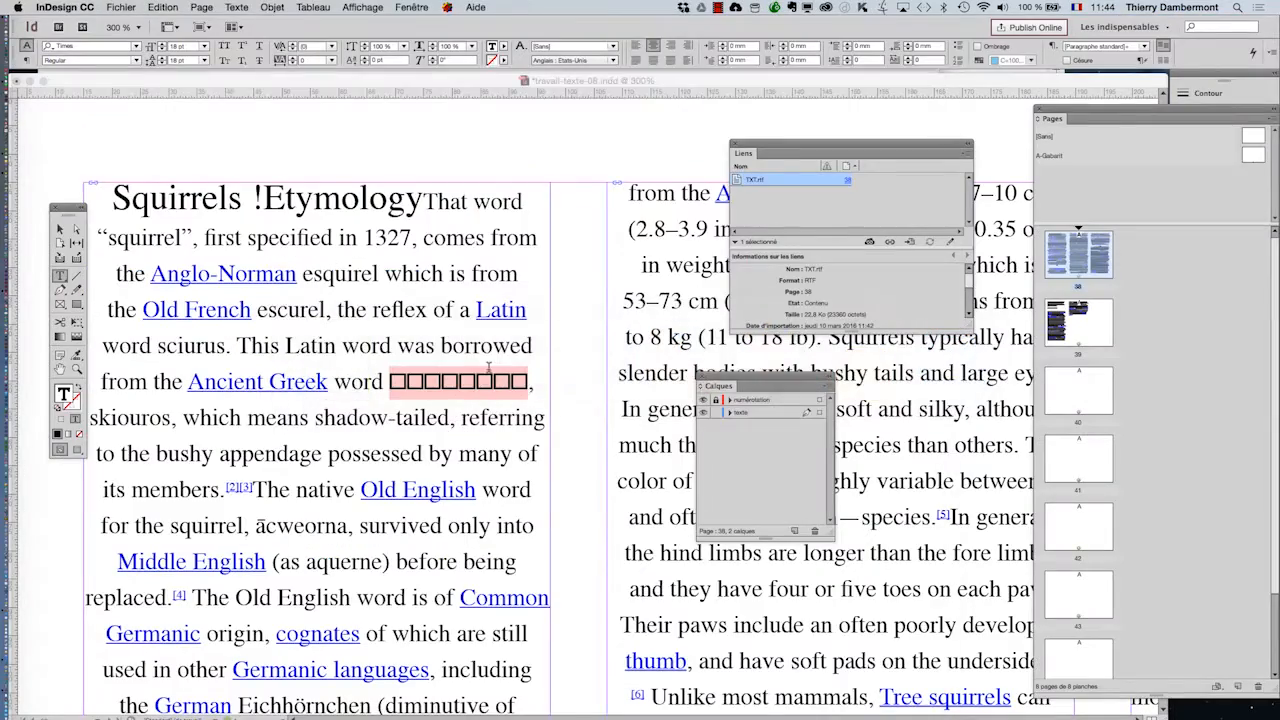
scroll(556, 399, "down", 2)
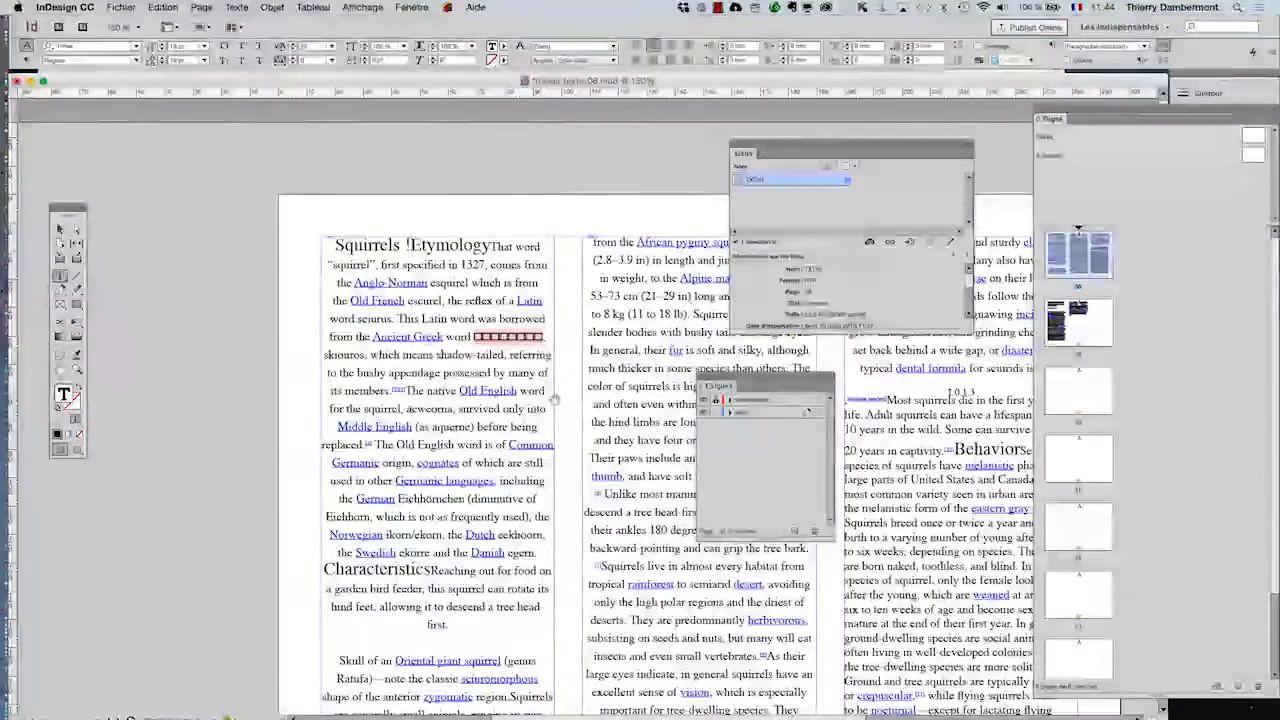
left_click_drag(556, 399, 425, 345)
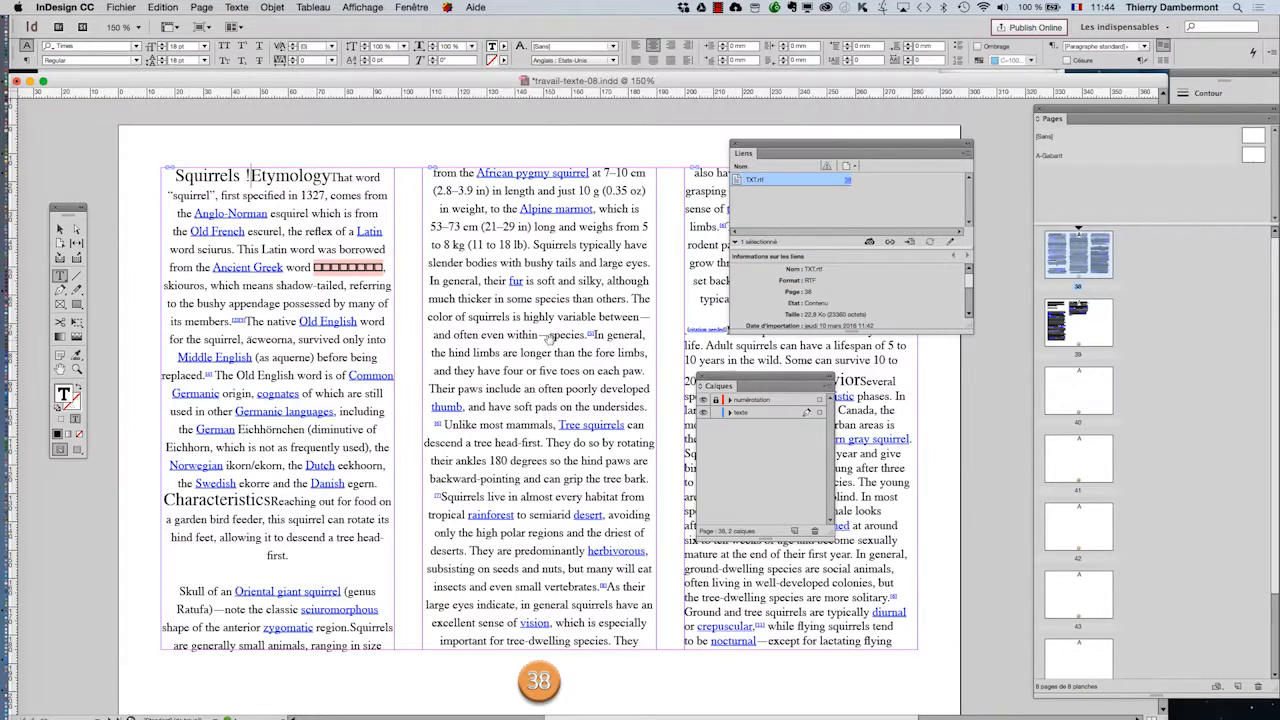
Move the Liens and Calques panels aside to uncover more of the third text column on page 38
left_click_drag(547, 339, 511, 324)
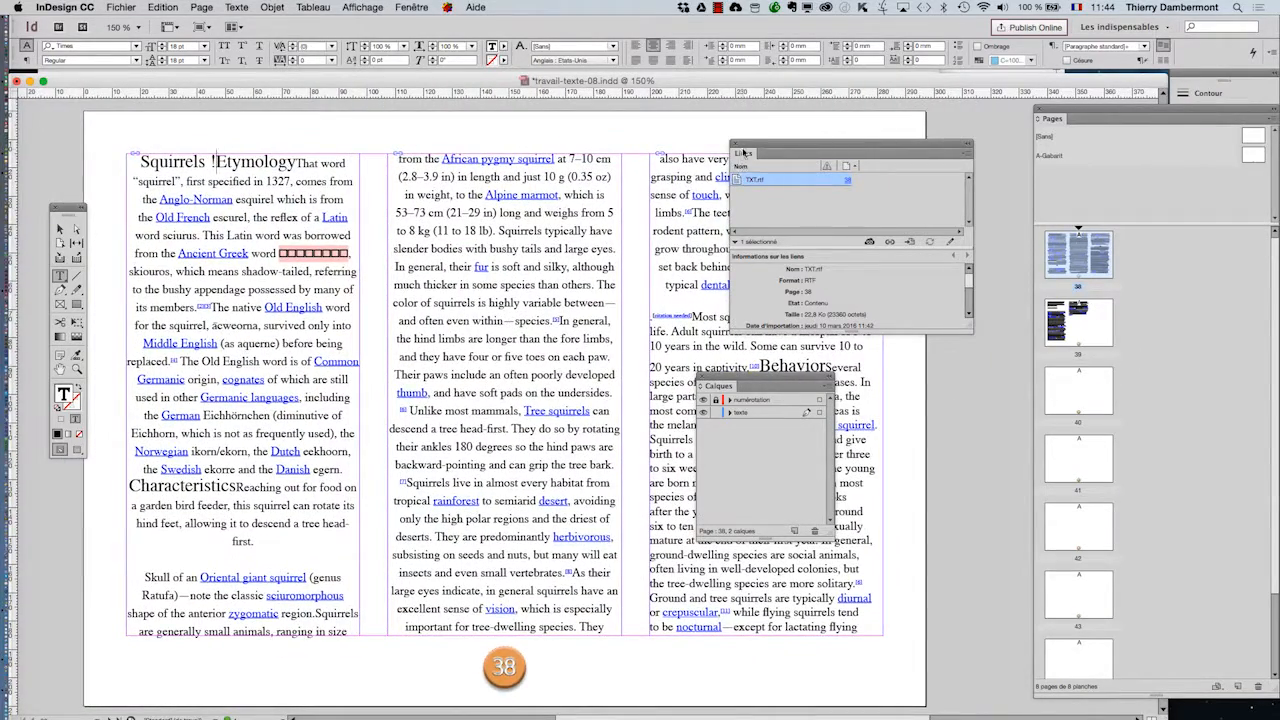
left_click_drag(745, 147, 877, 142)
left_click_drag(752, 384, 907, 390)
Examine the highlighted box characters in page 38's first column and look over the linked text on the following pages
scroll(317, 258, "up", 5)
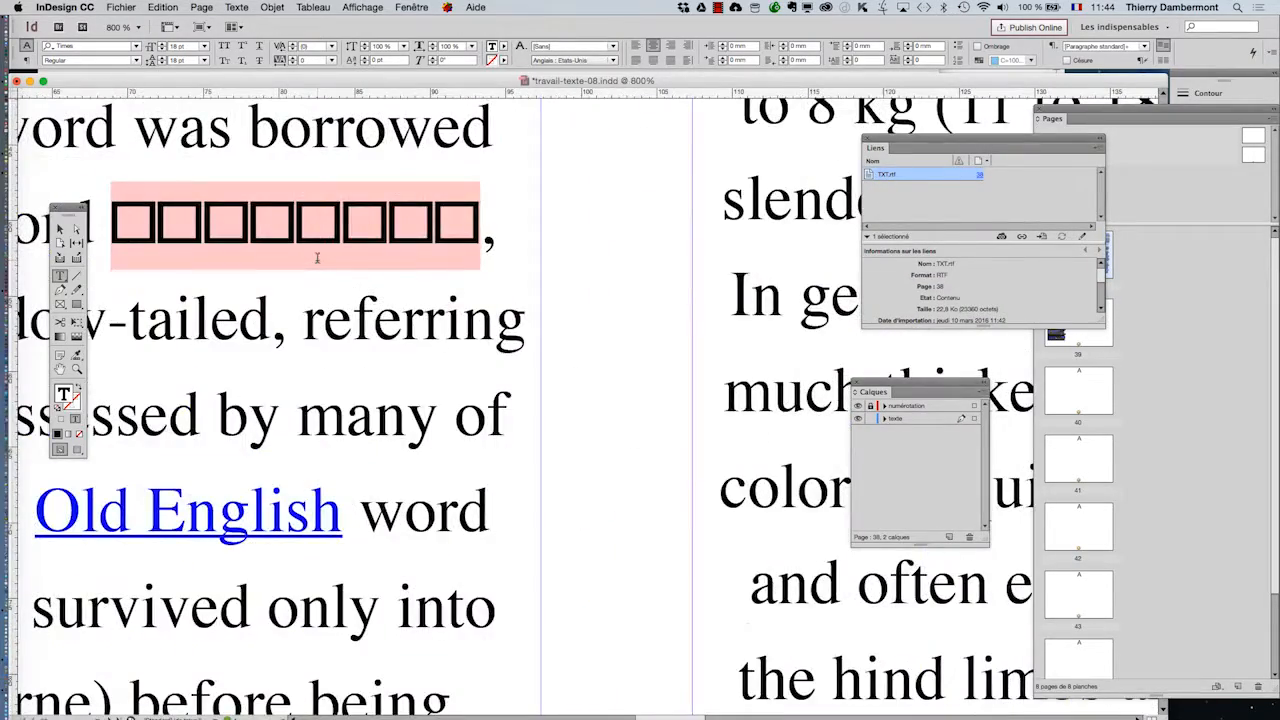
scroll(317, 258, "down", 5)
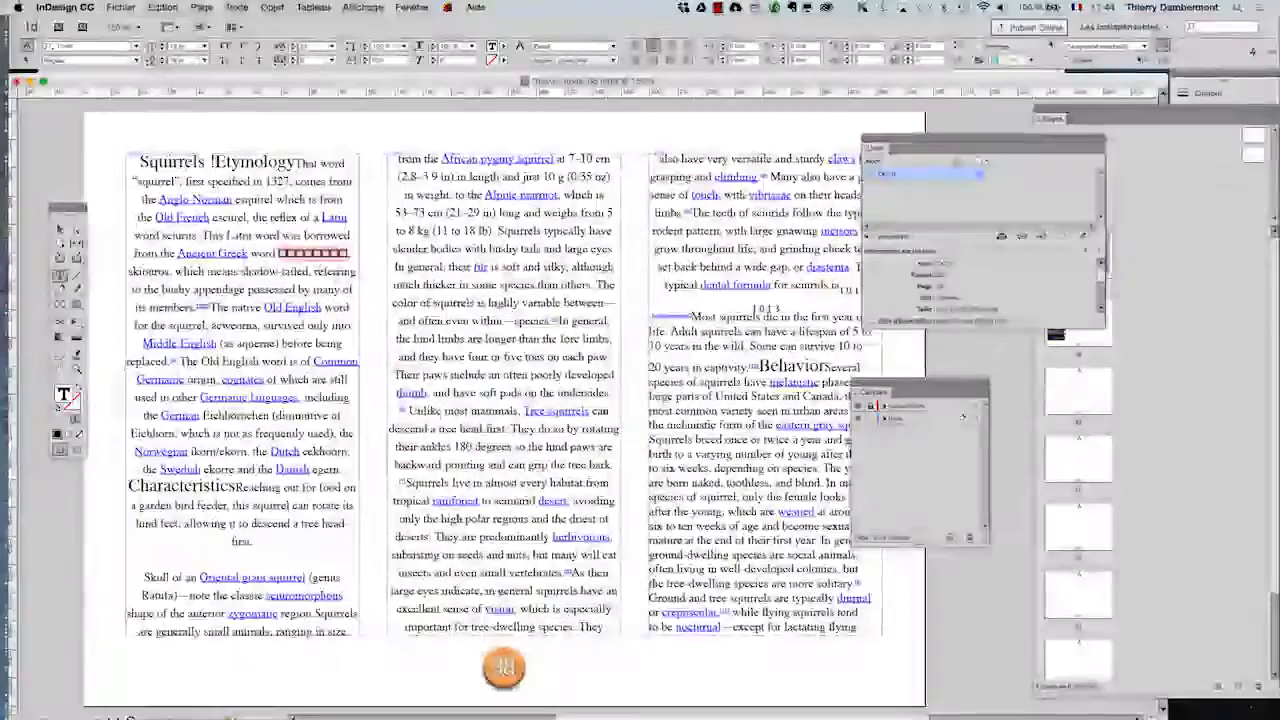
scroll(557, 333, "down", 15)
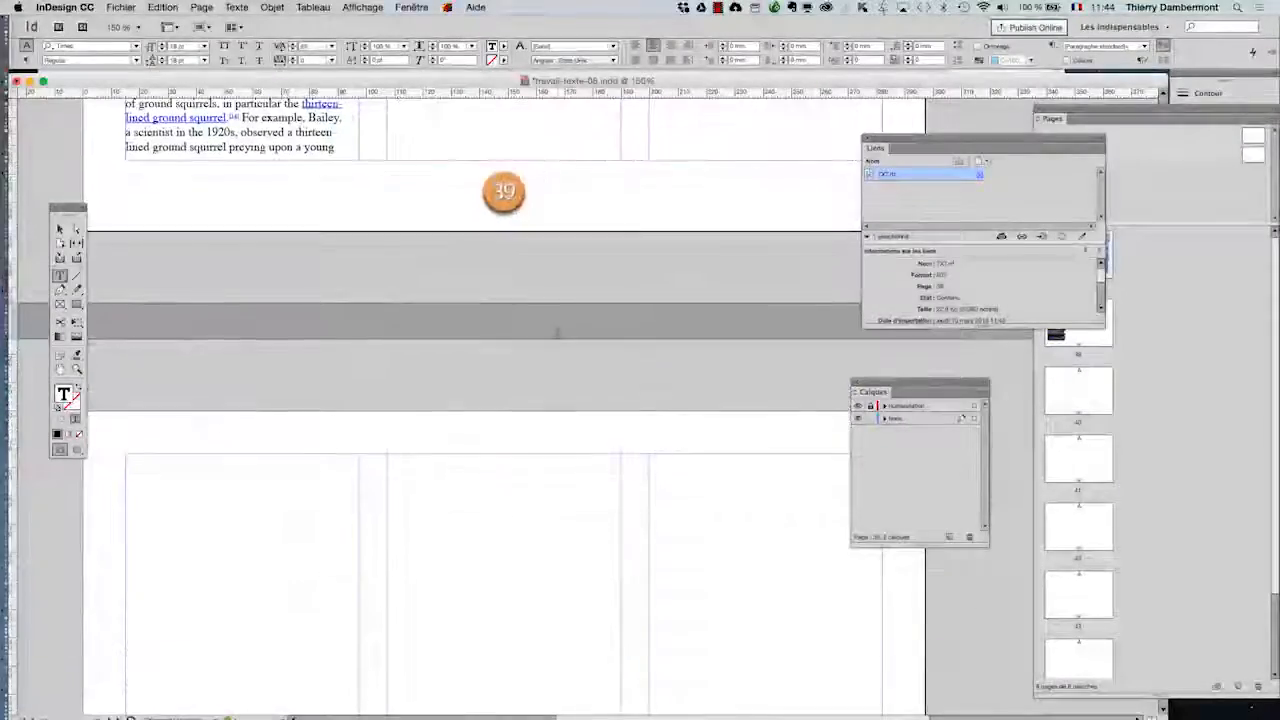
scroll(557, 333, "up", 12)
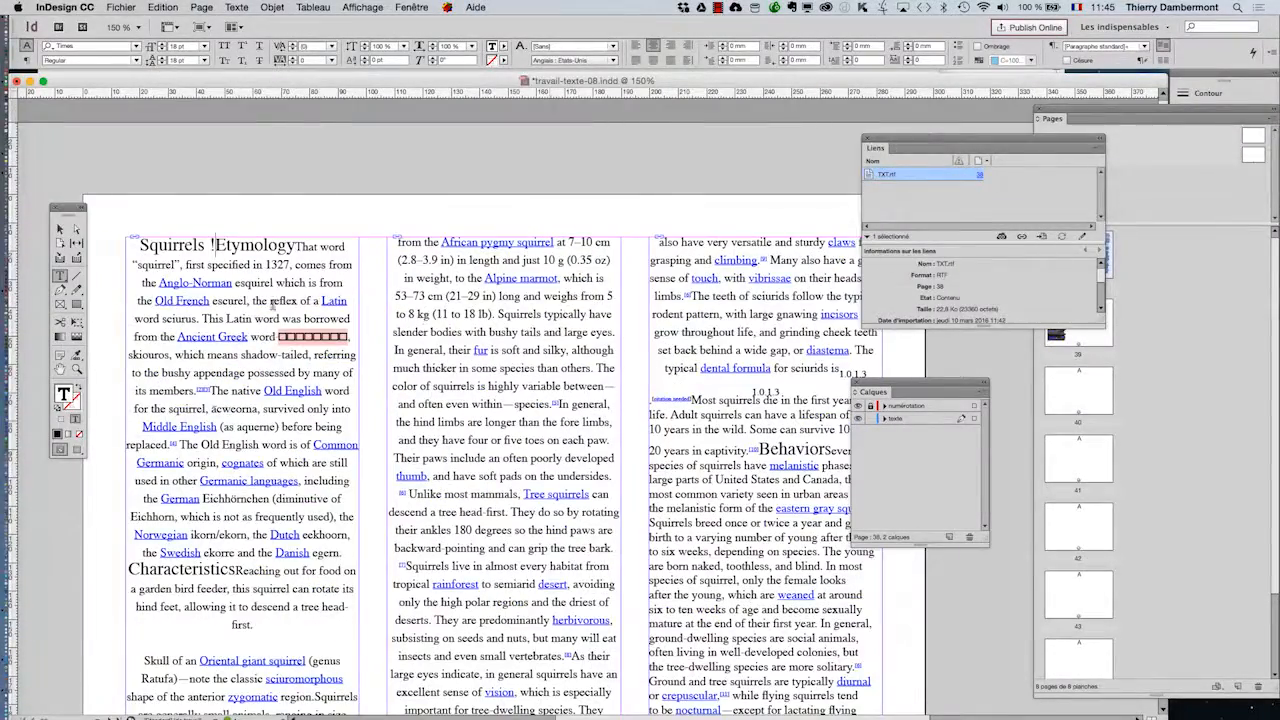
scroll(289, 349, "up", 5)
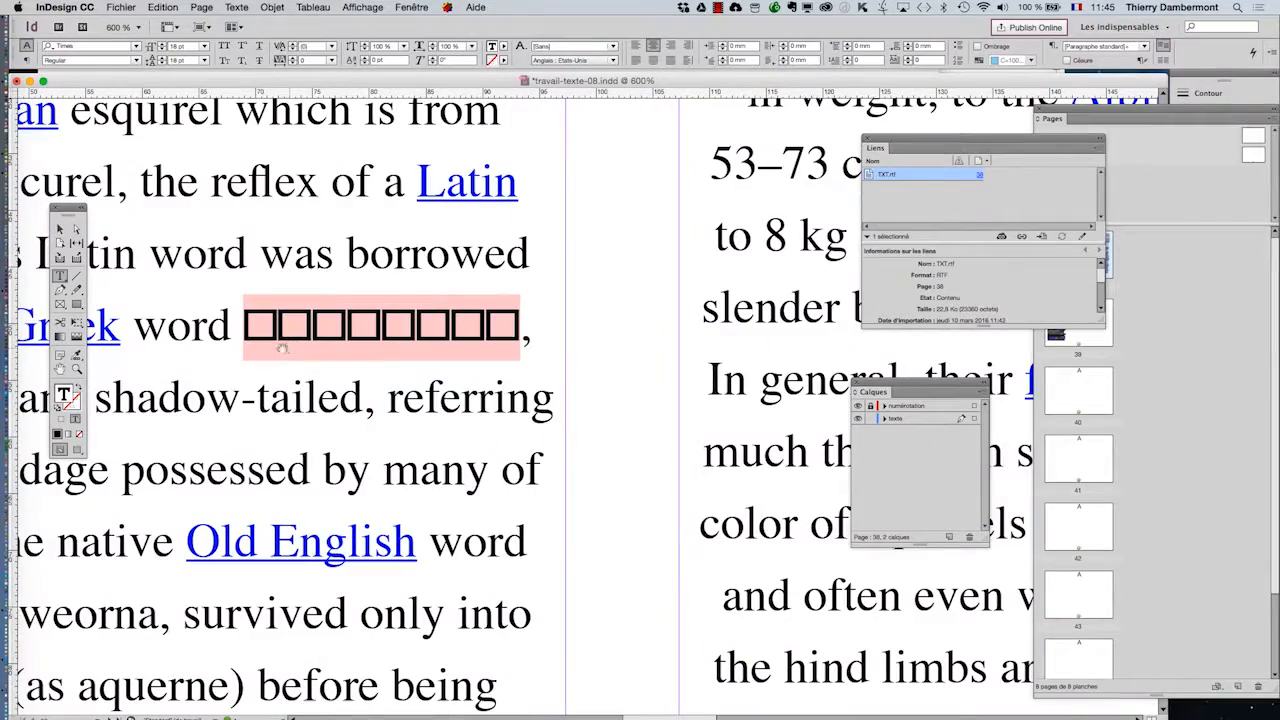
scroll(303, 356, "left", 5)
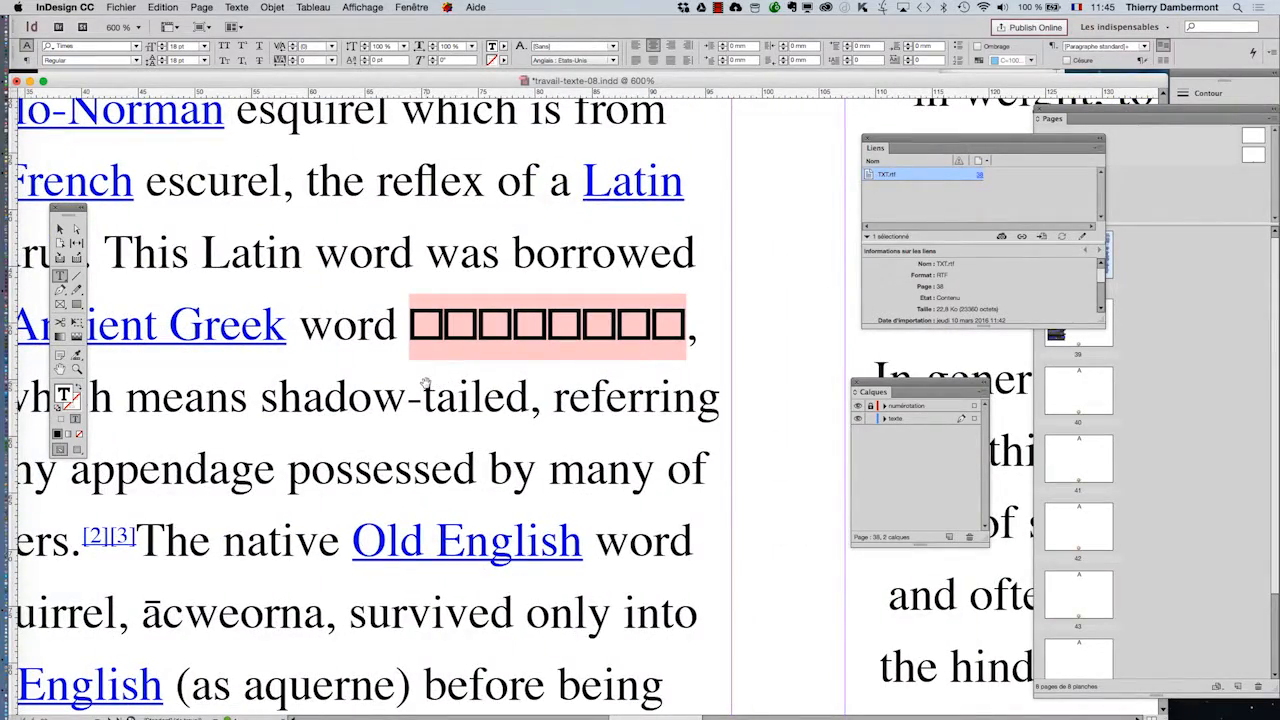
scroll(425, 384, "down", 4)
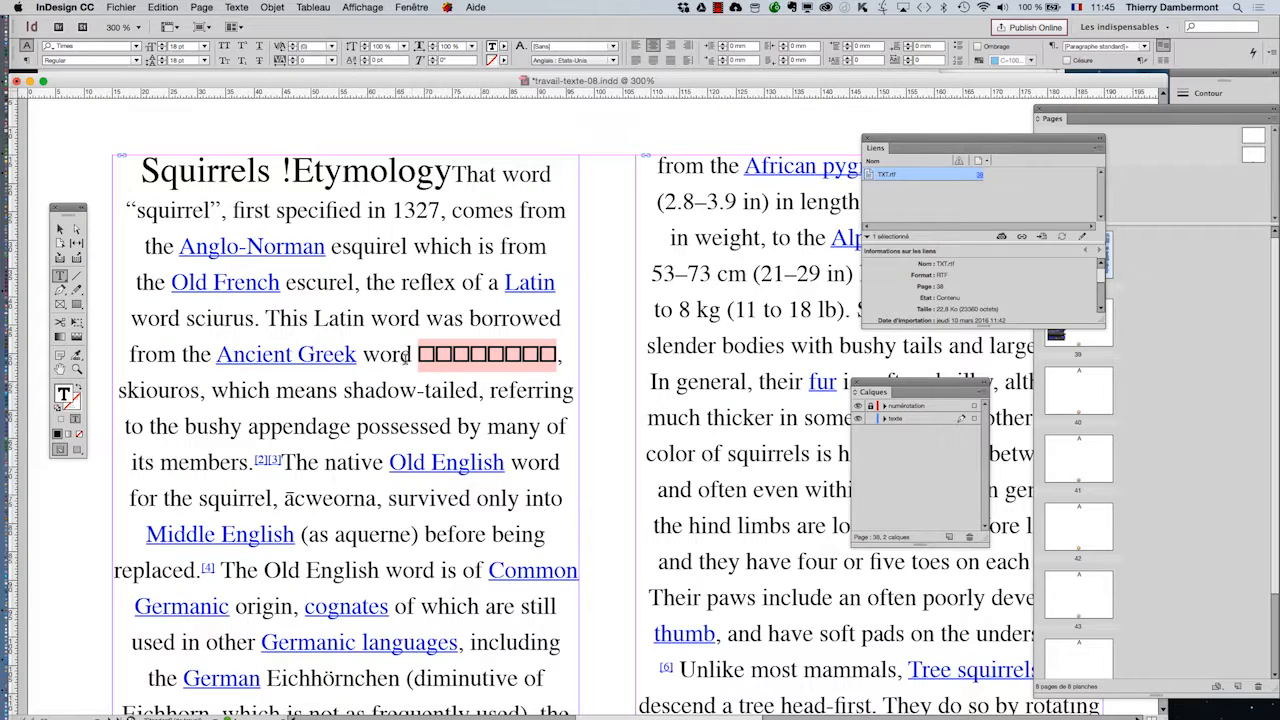
Copy "Ancient Greek word" from the first column, switch to Firefox, and search for it in the Wikipedia Squirrel article
left_click_drag(414, 356, 216, 356)
key("super+c")
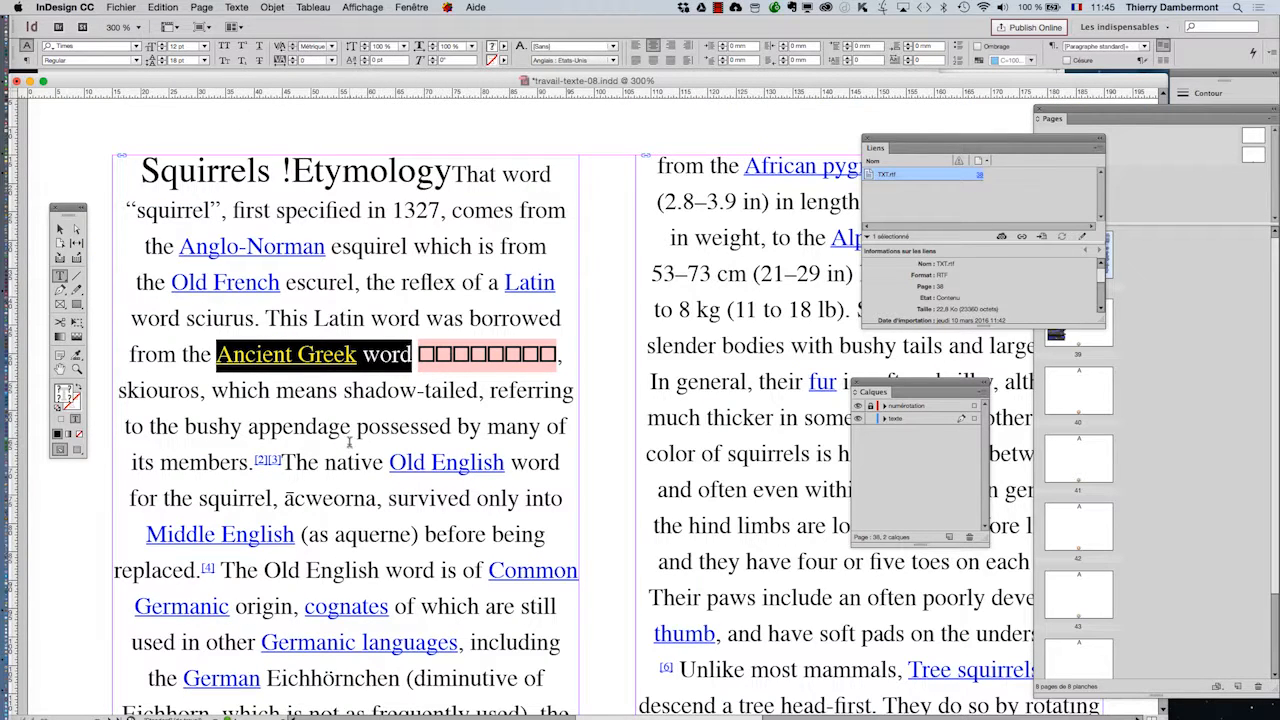
left_click(351, 430)
key("super+Tab")
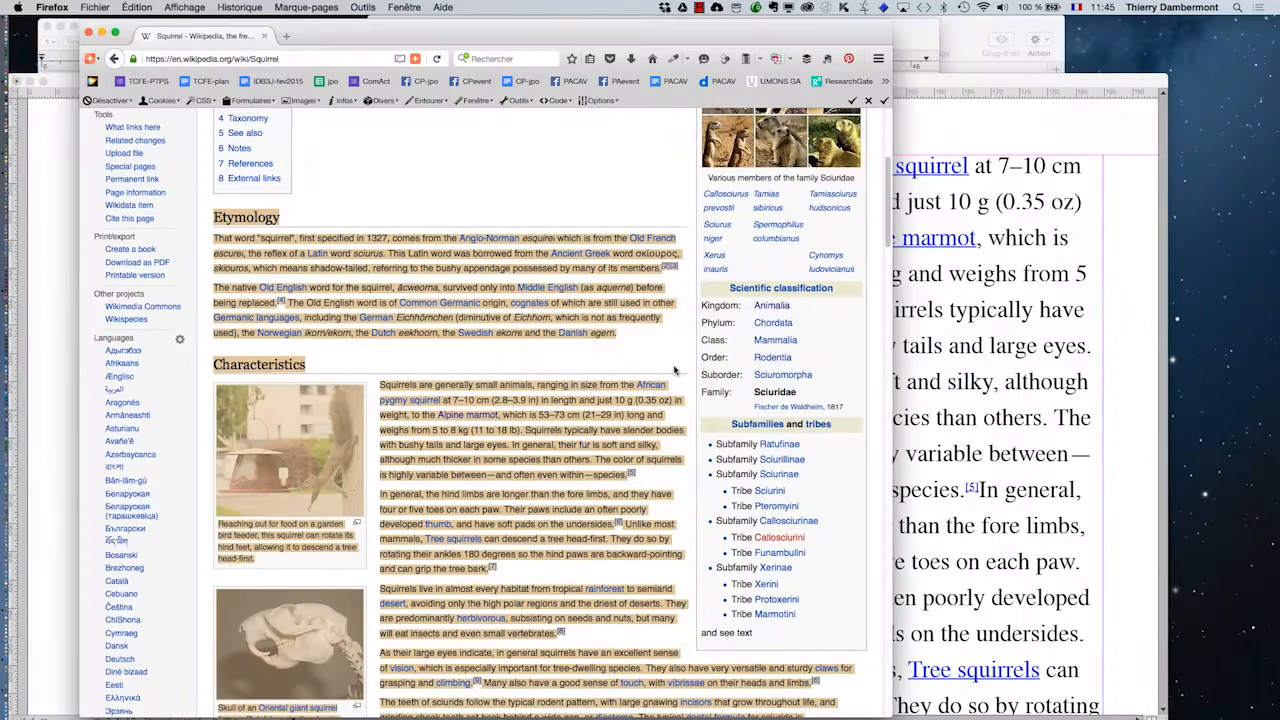
left_click(435, 270)
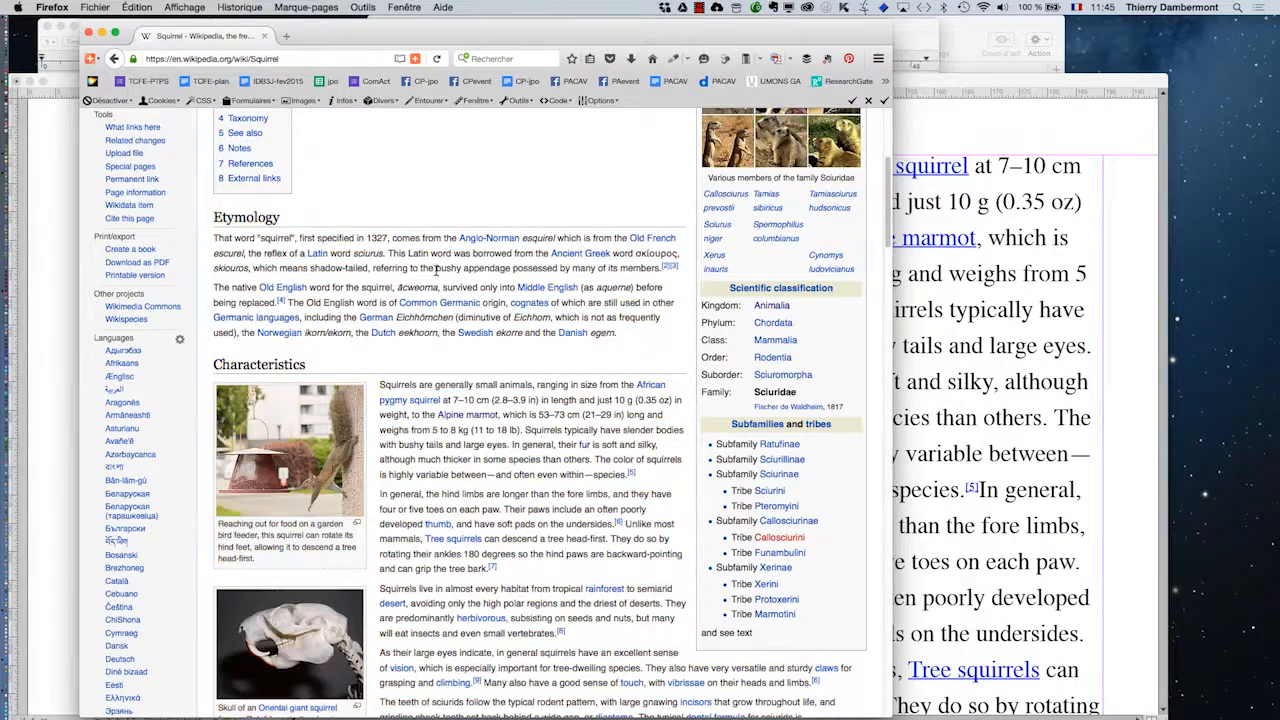
key("super+f")
key("super+v")
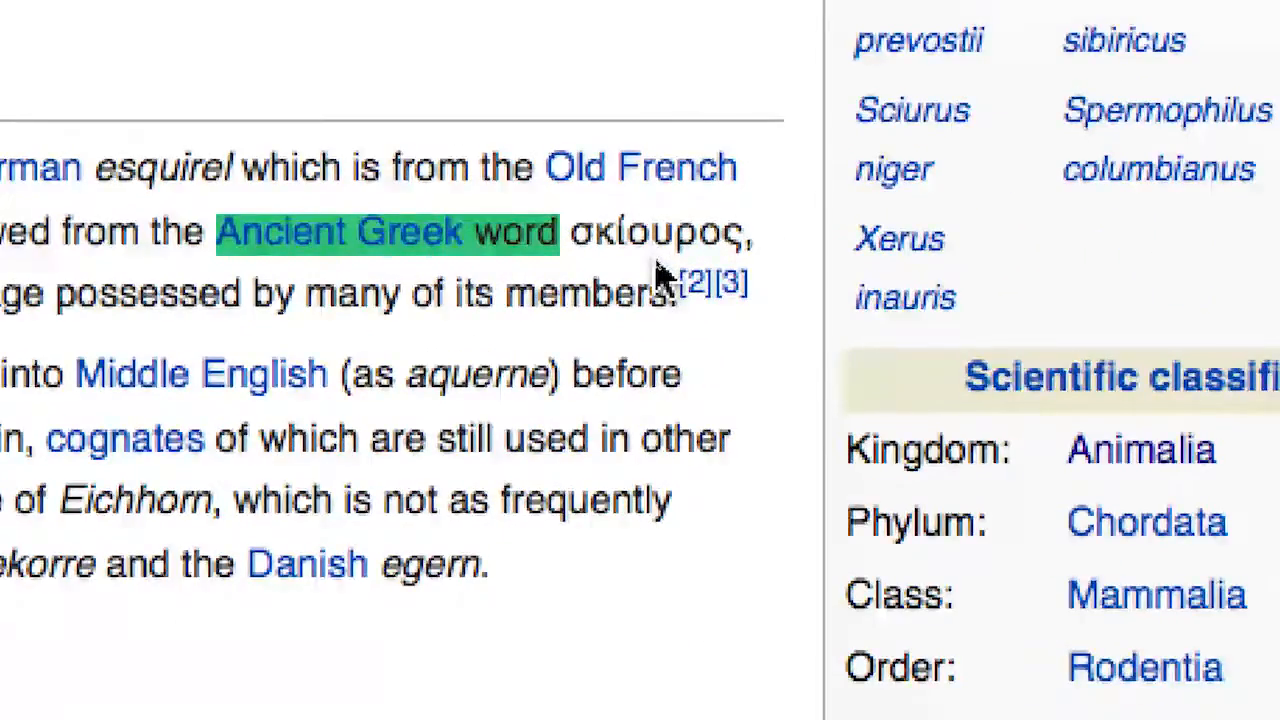
Select the Greek word σκίουρος in the article's Etymology paragraph to compare it with the layout
left_click(620, 238)
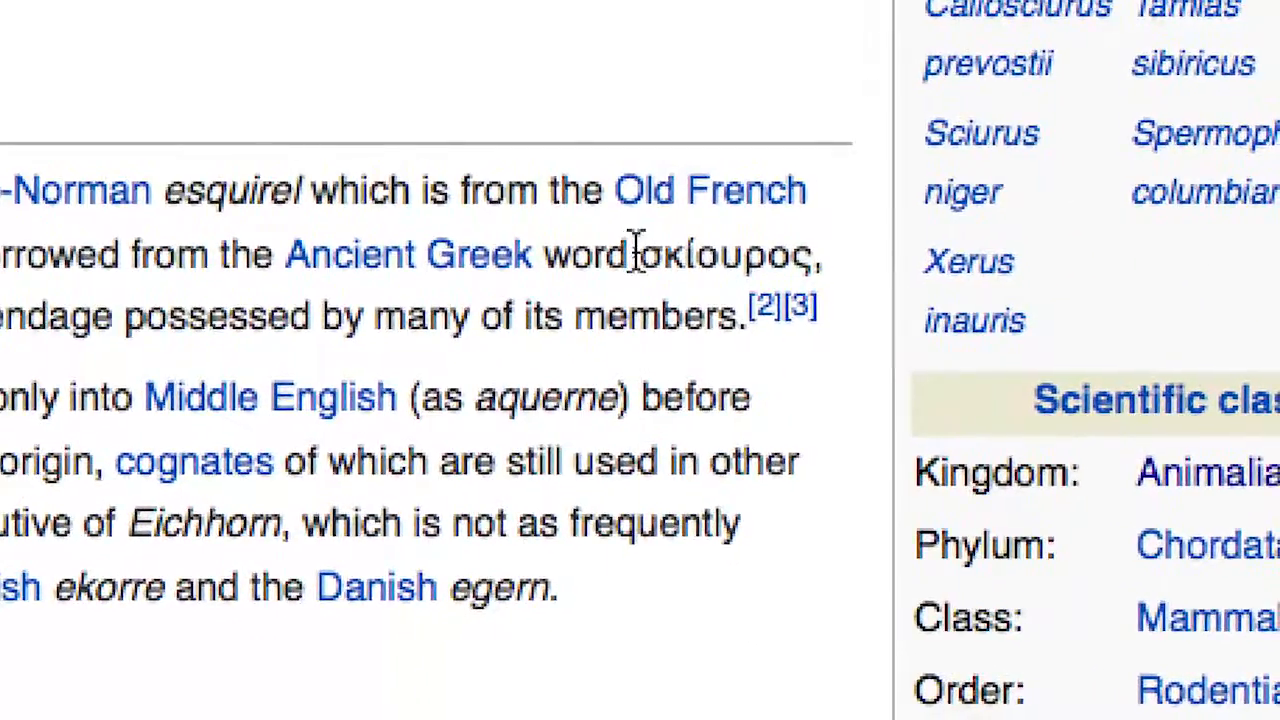
left_click_drag(634, 255, 805, 257)
mouse_move(773, 316)
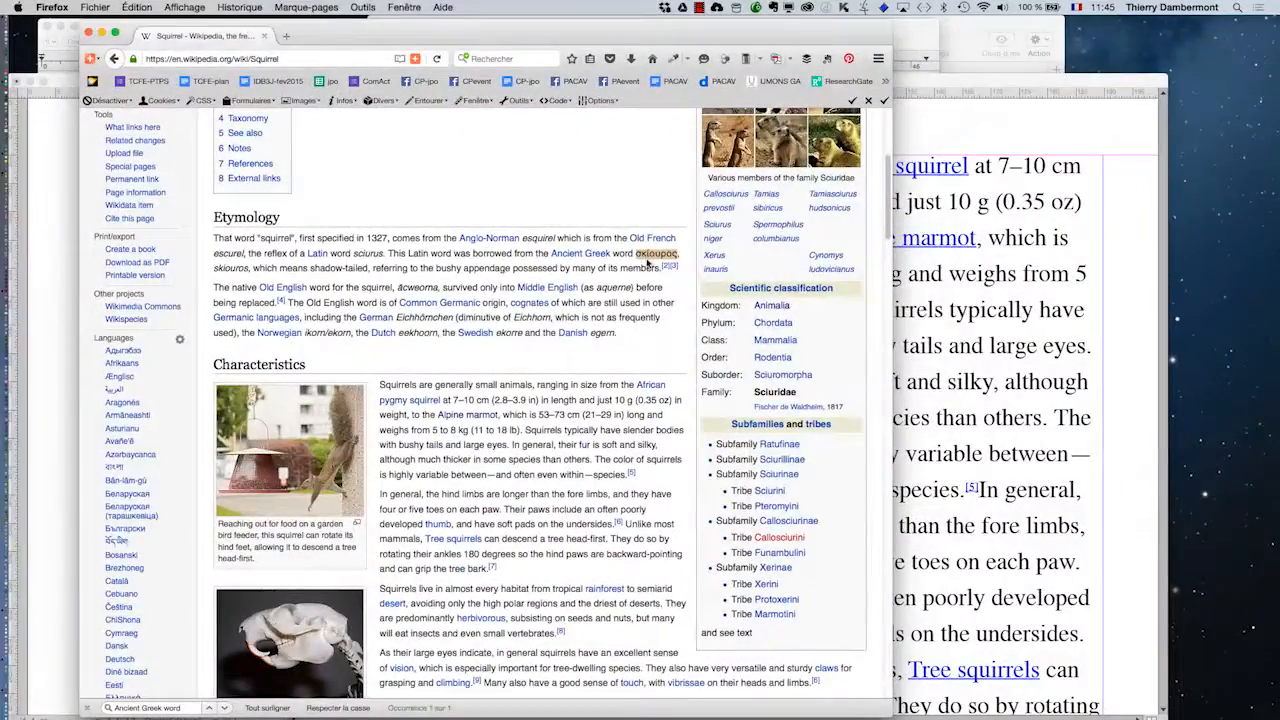
Switch back to InDesign, select the box characters following "Ancient Greek word" to inspect them, and deselect them
key("super+Tab")
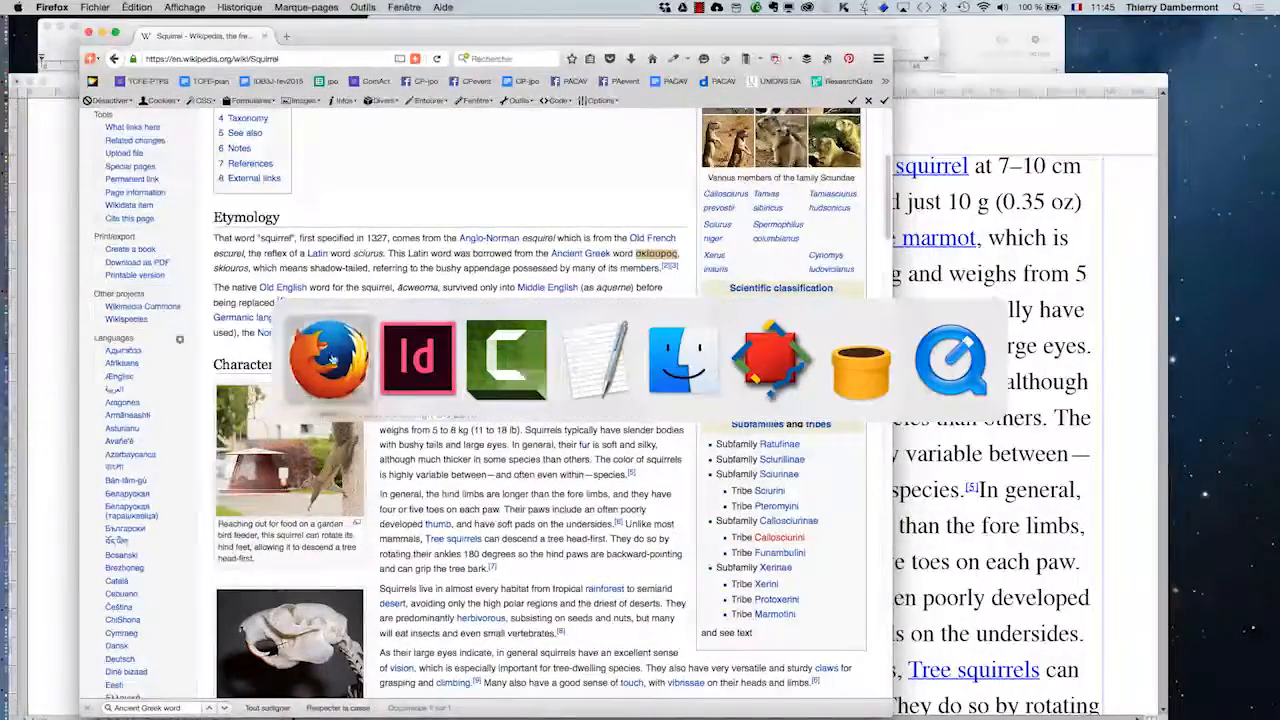
key("super+Tab")
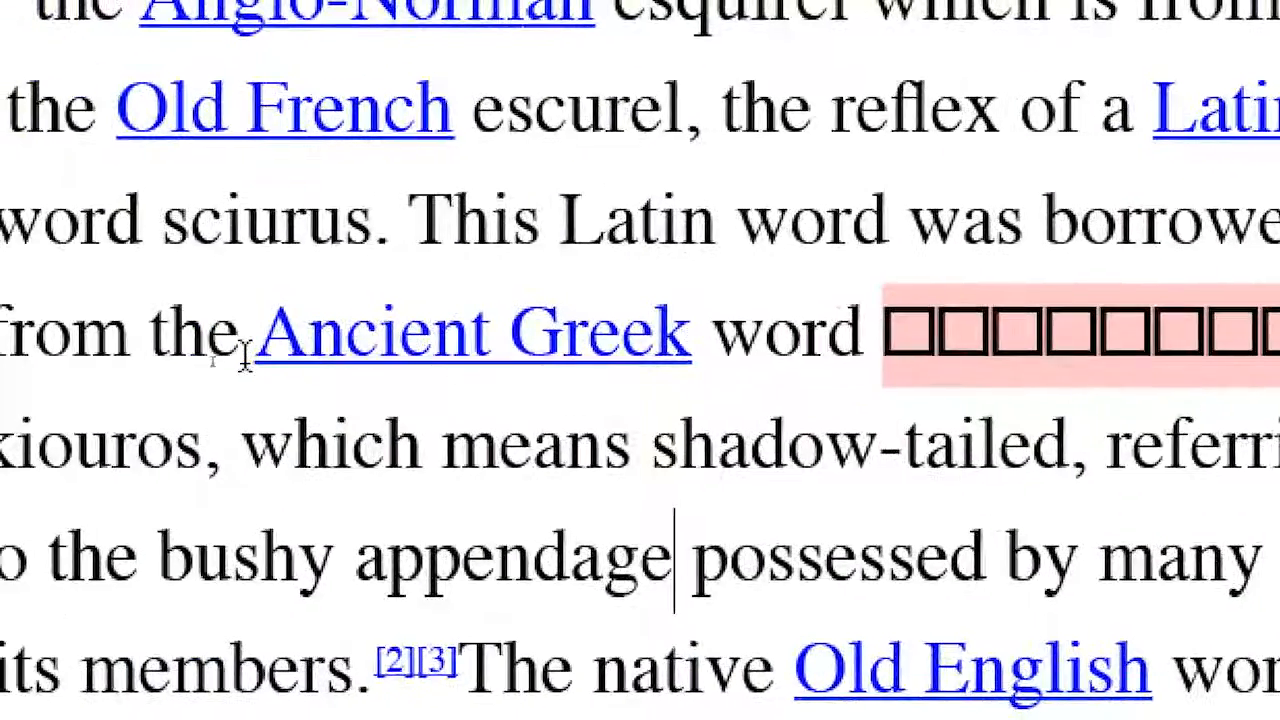
left_click_drag(251, 343, 1207, 345)
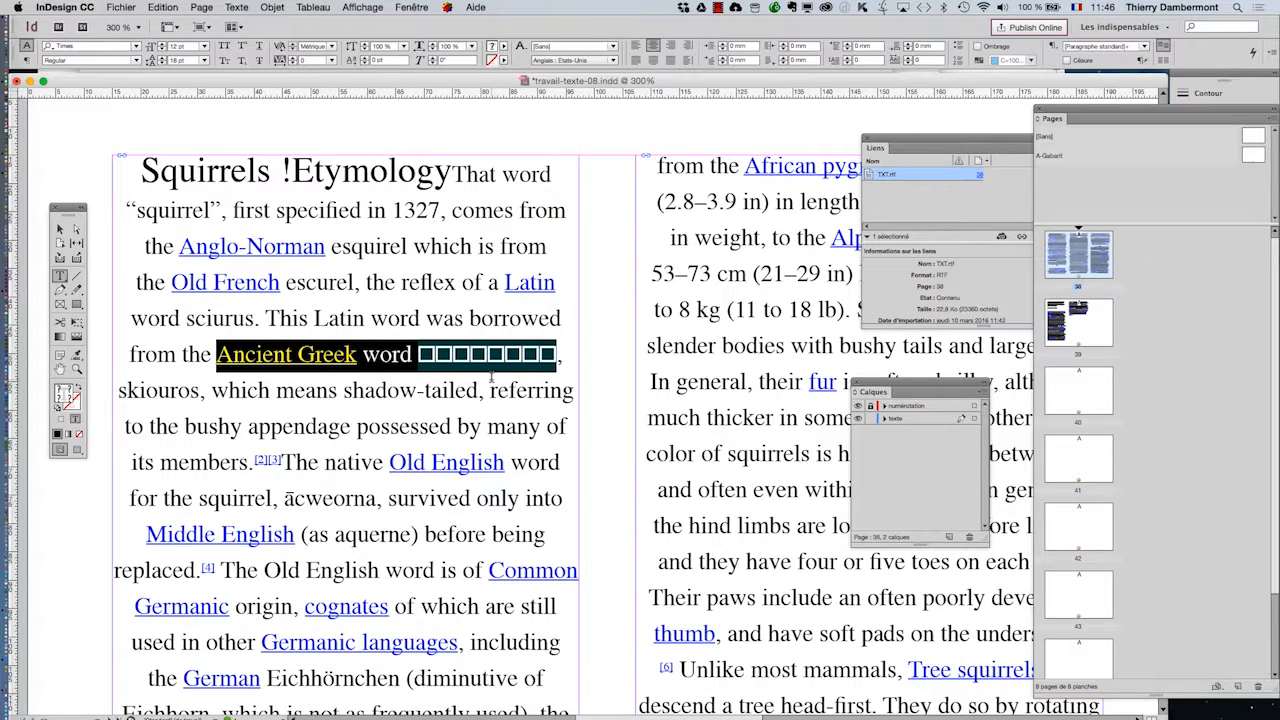
left_click_drag(418, 356, 556, 357)
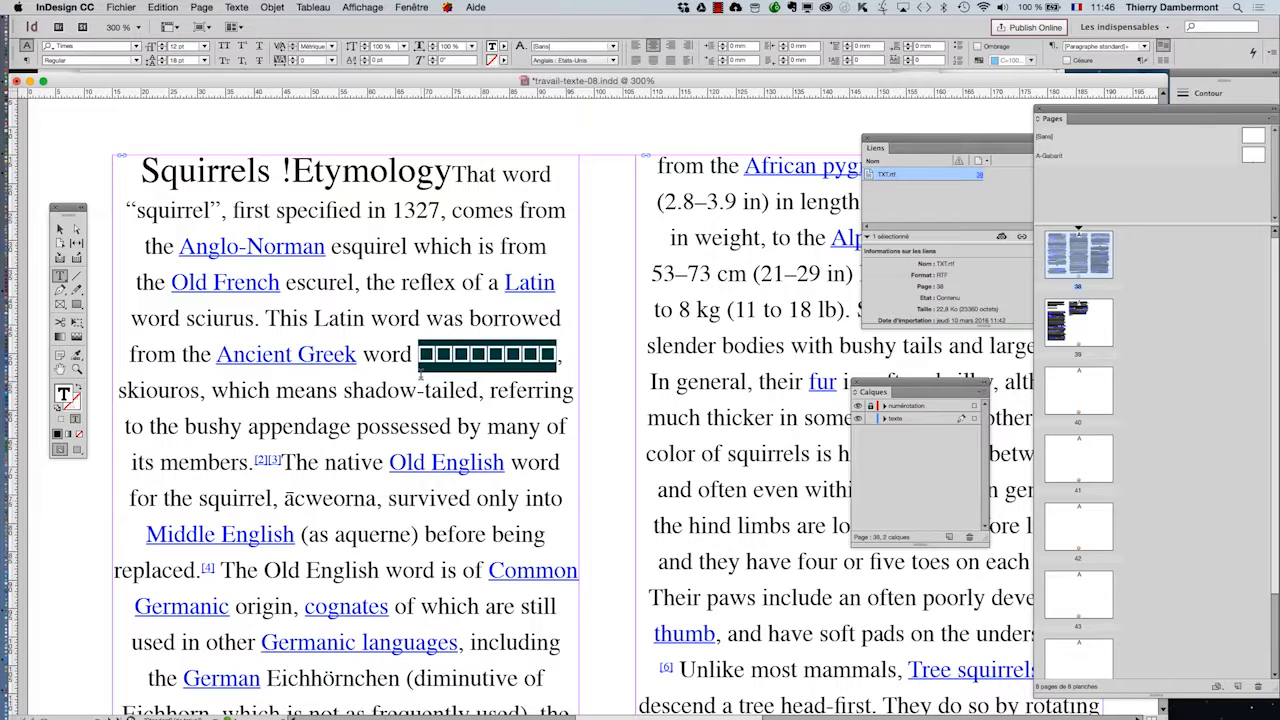
key("super+minus")
key("super+minus")
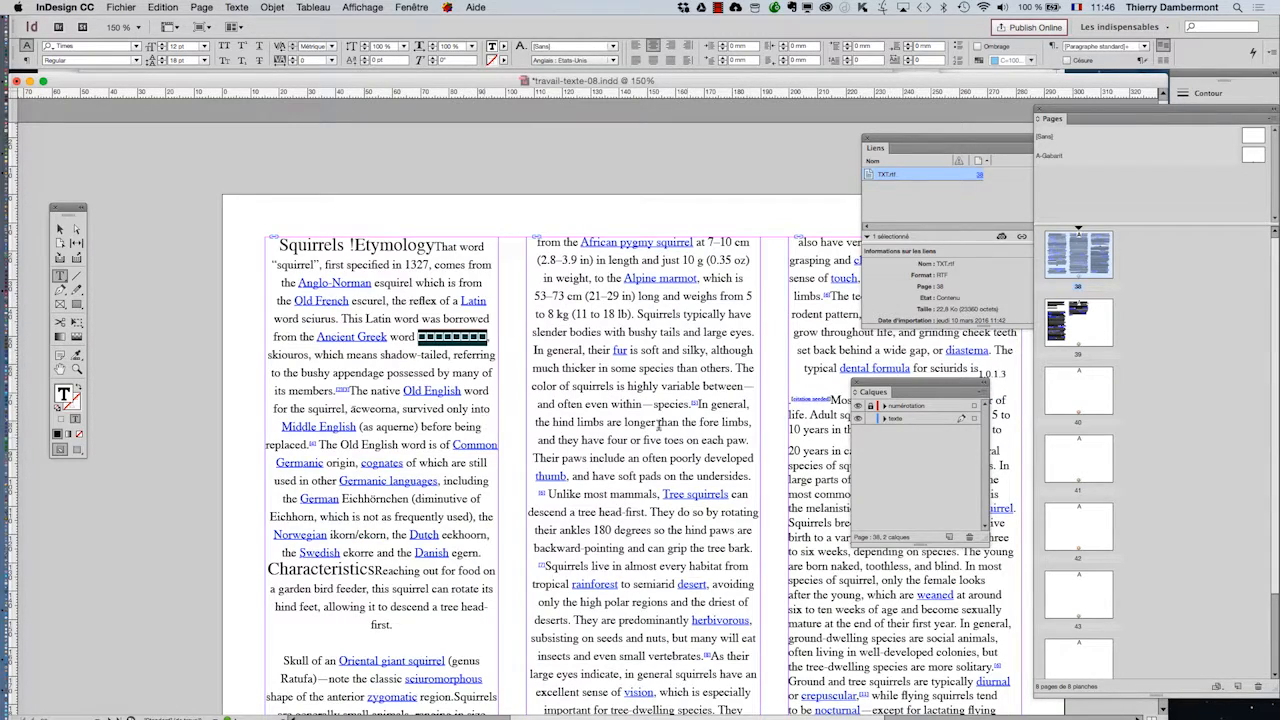
left_click(597, 401)
left_click_drag(598, 440, 477, 352)
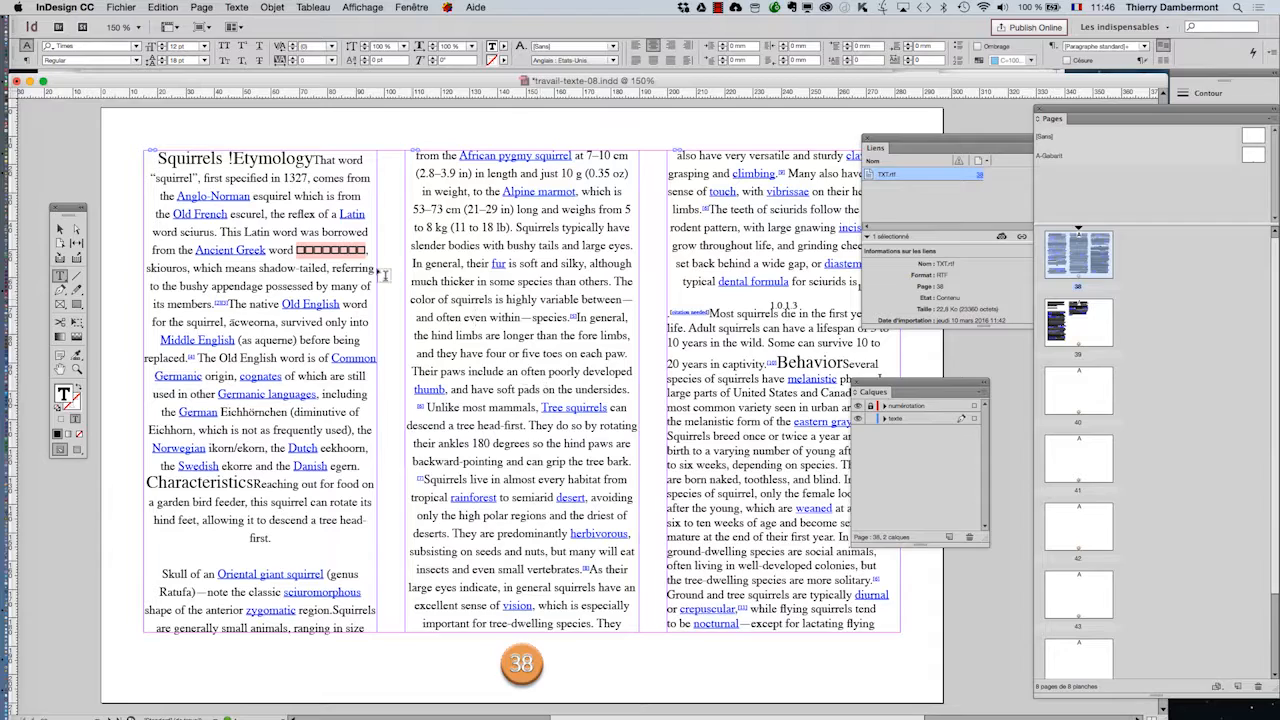
Switch to Firefox to review the original Greek word in the article again, and return to InDesign
key("super+Tab")
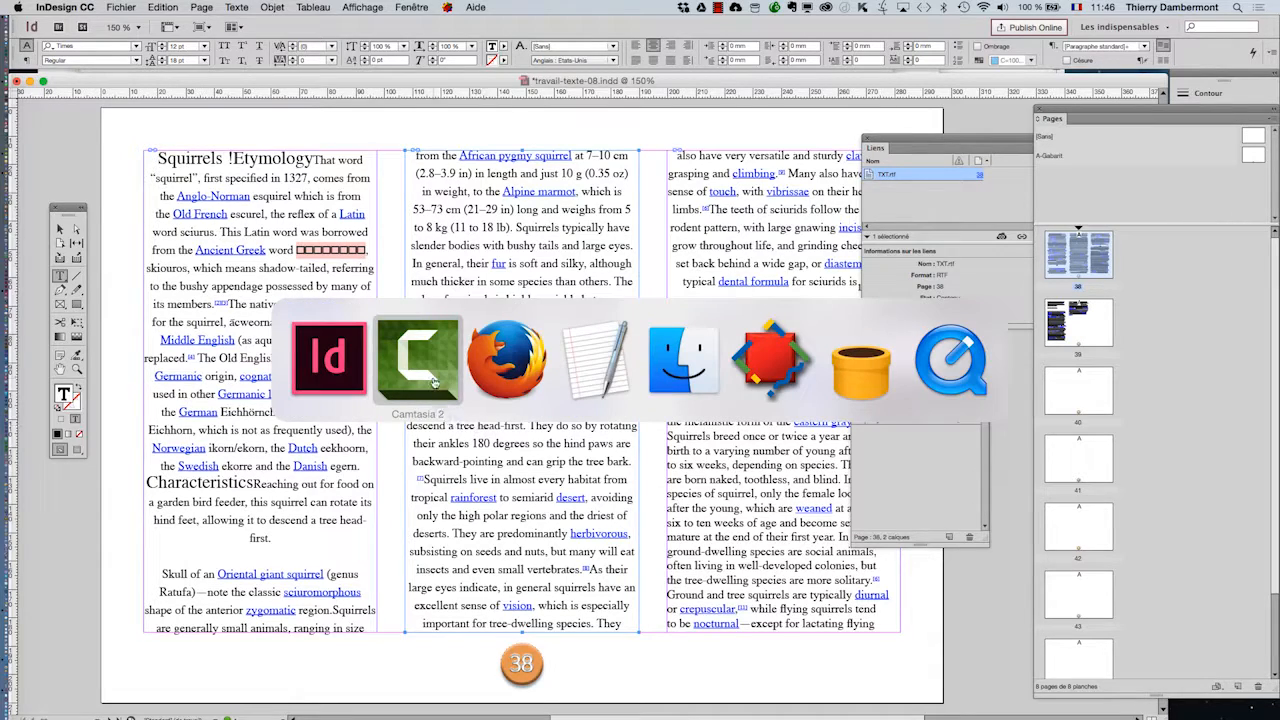
left_click(489, 384)
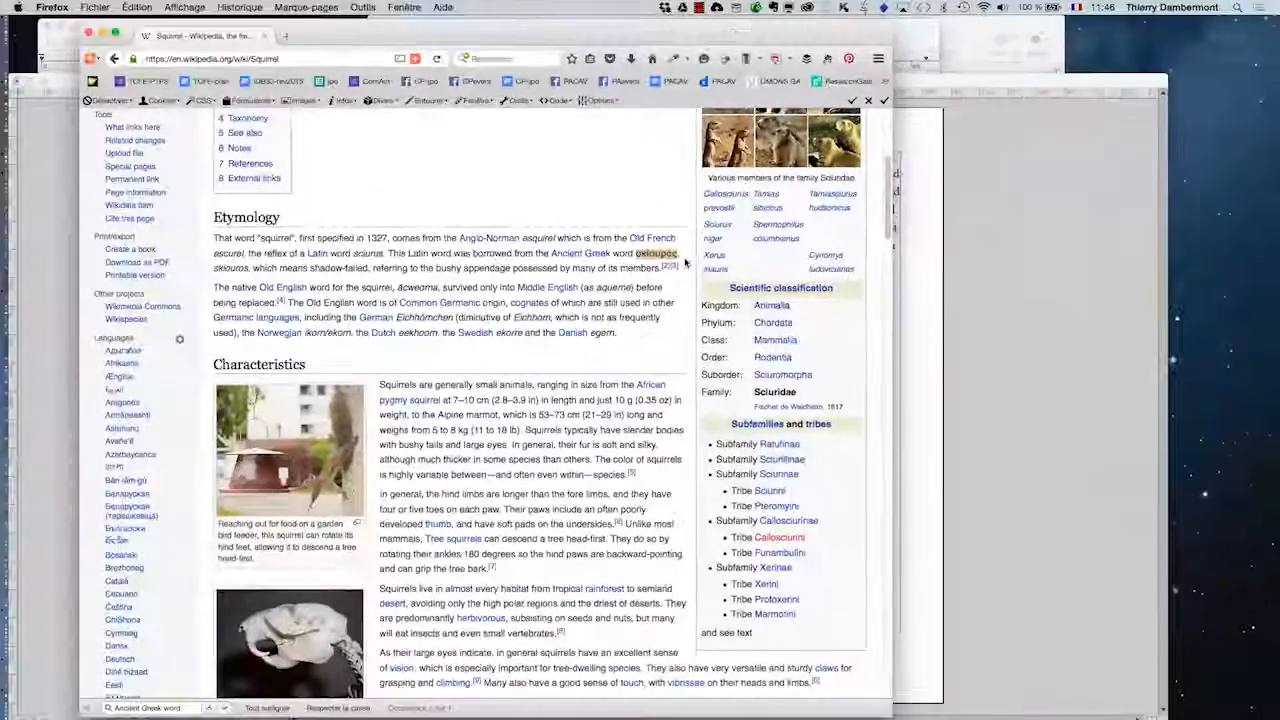
key("super+Tab")
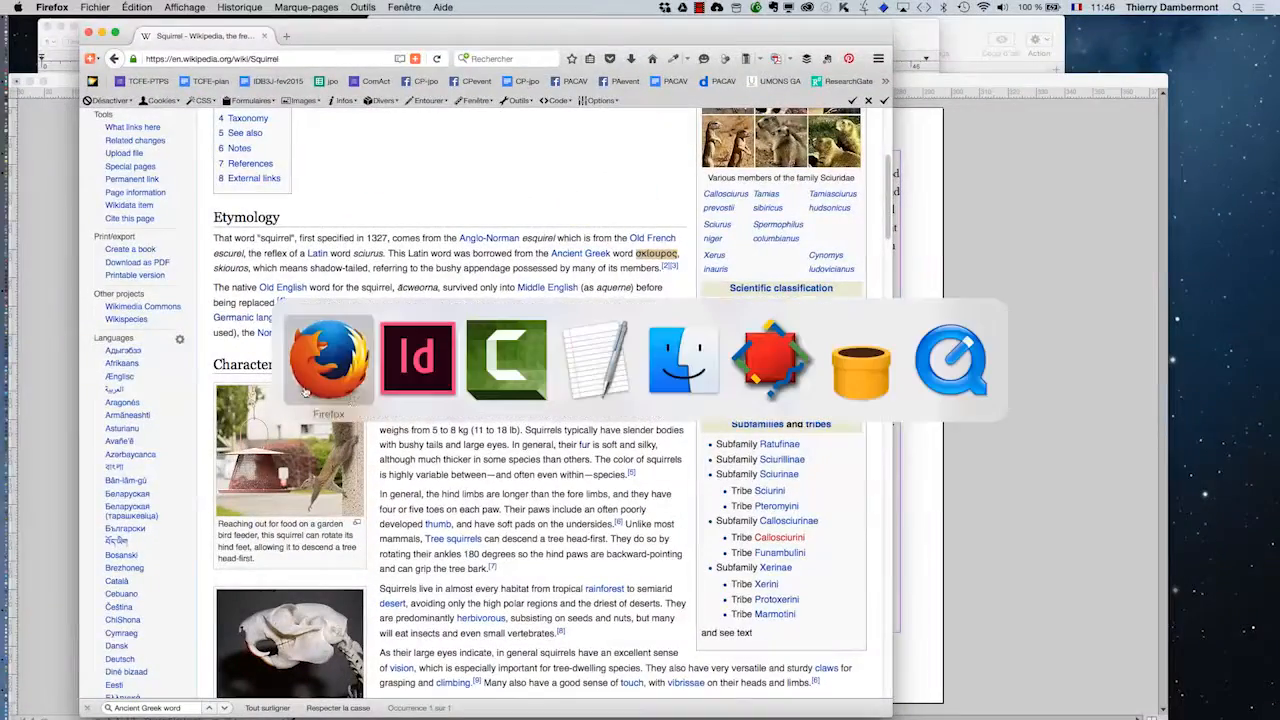
left_click(403, 386)
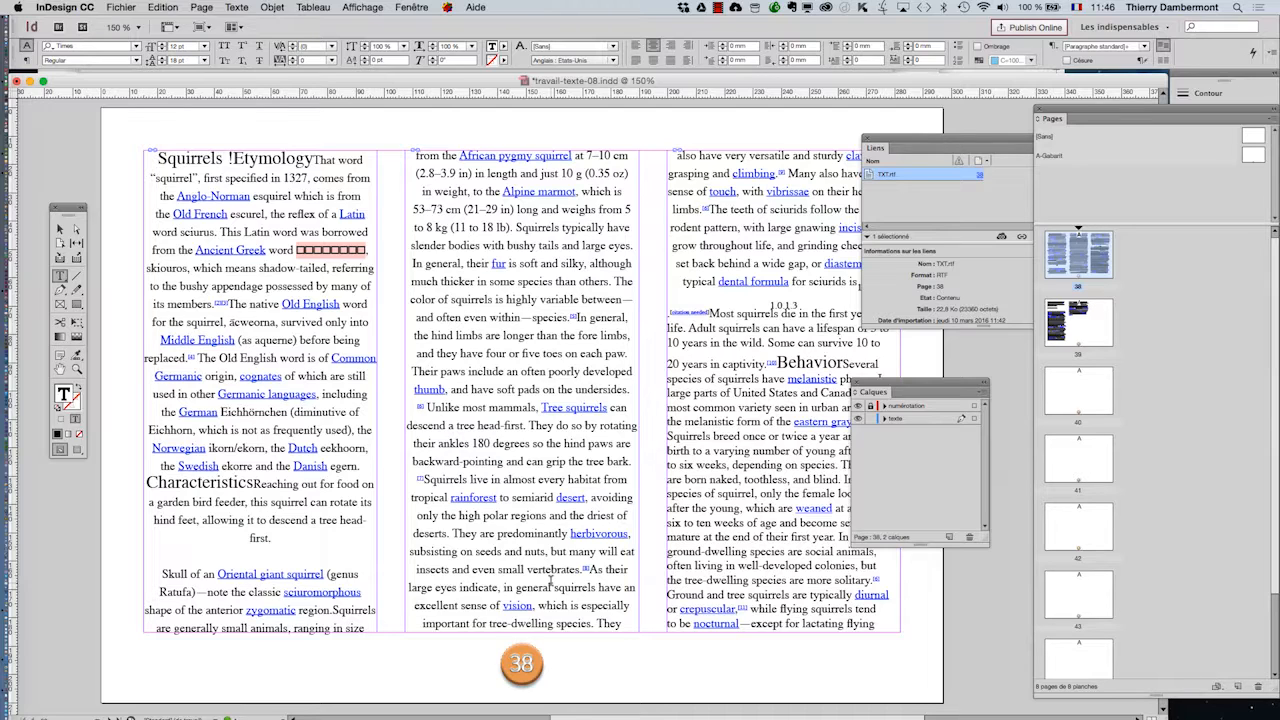
Show the paragraph styles panel and place it between the tops of the second and third text columns
left_click(238, 7)
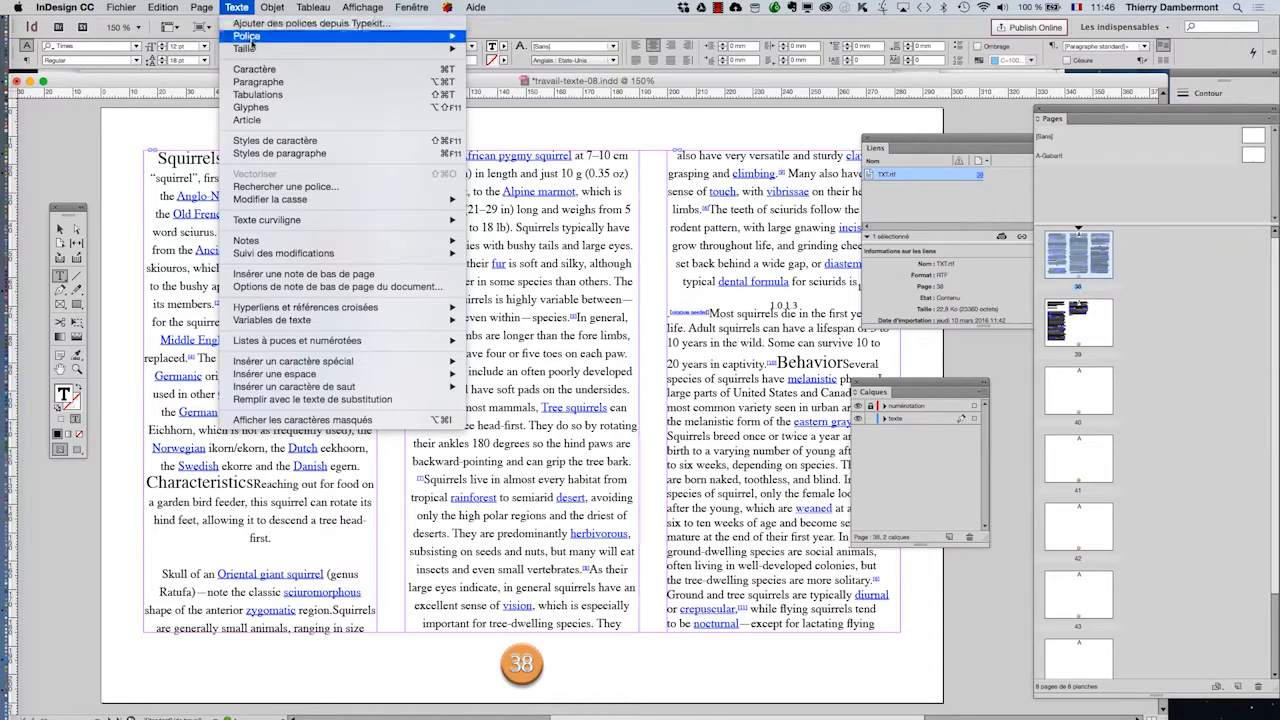
left_click(276, 153)
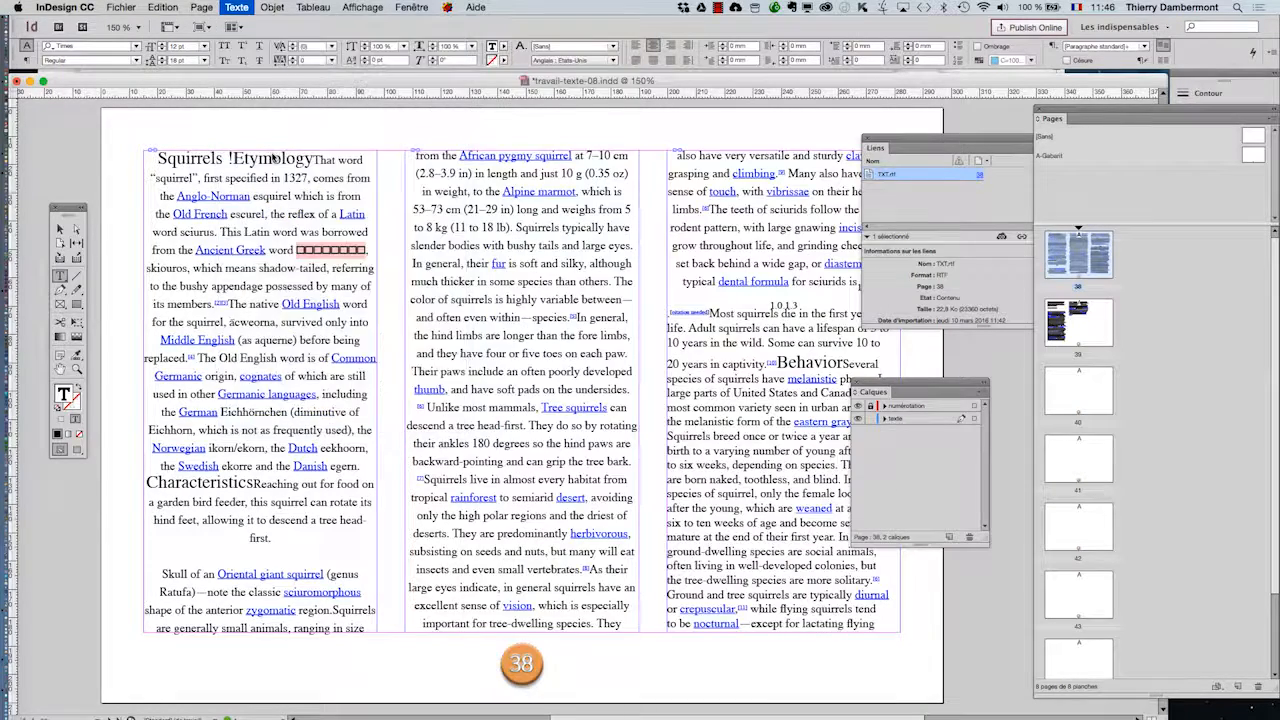
left_click_drag(468, 280, 692, 138)
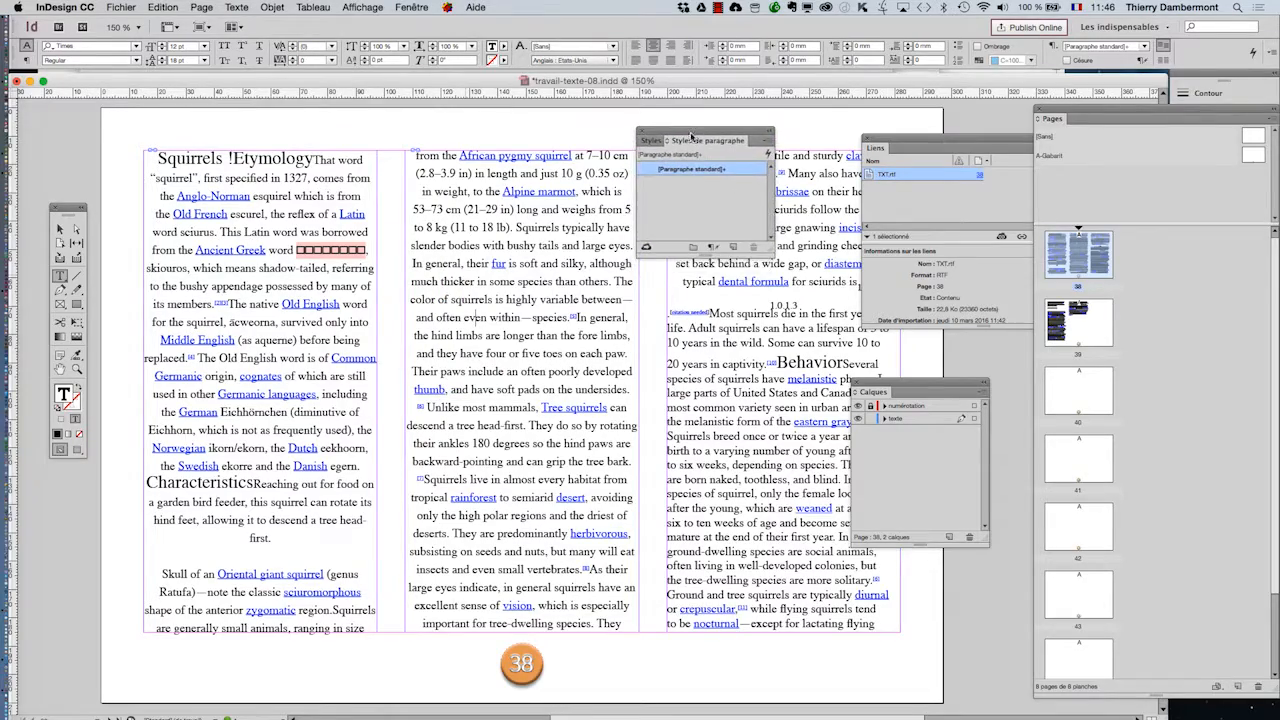